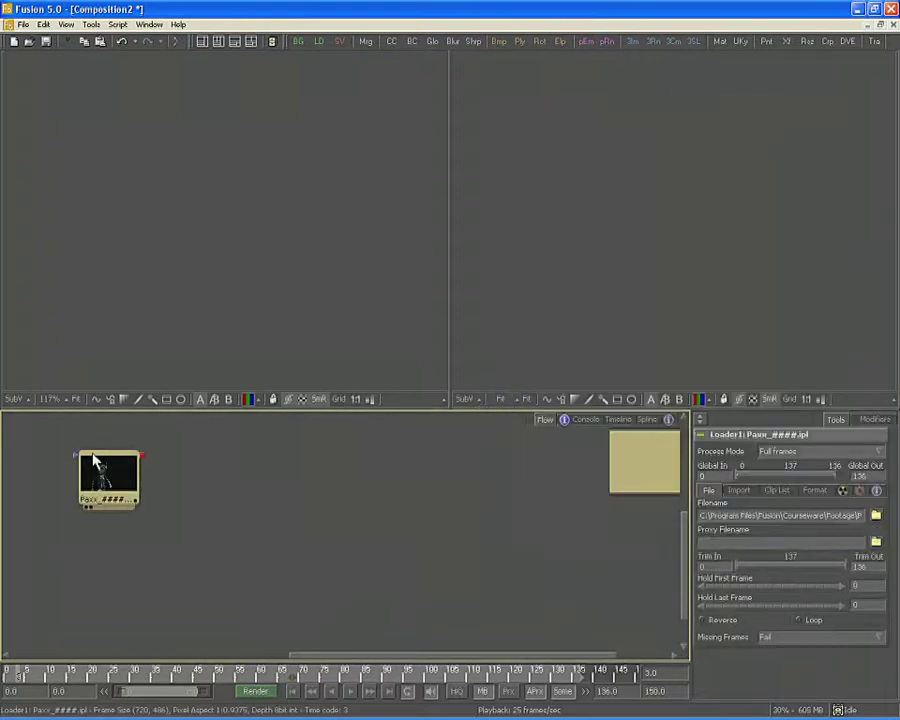
Load Paxx_0000.ipl from the Courseware Footage Paxx folder and select the 150.0 render end frame
{"action": "left_click", "coordinate": [876, 515]}
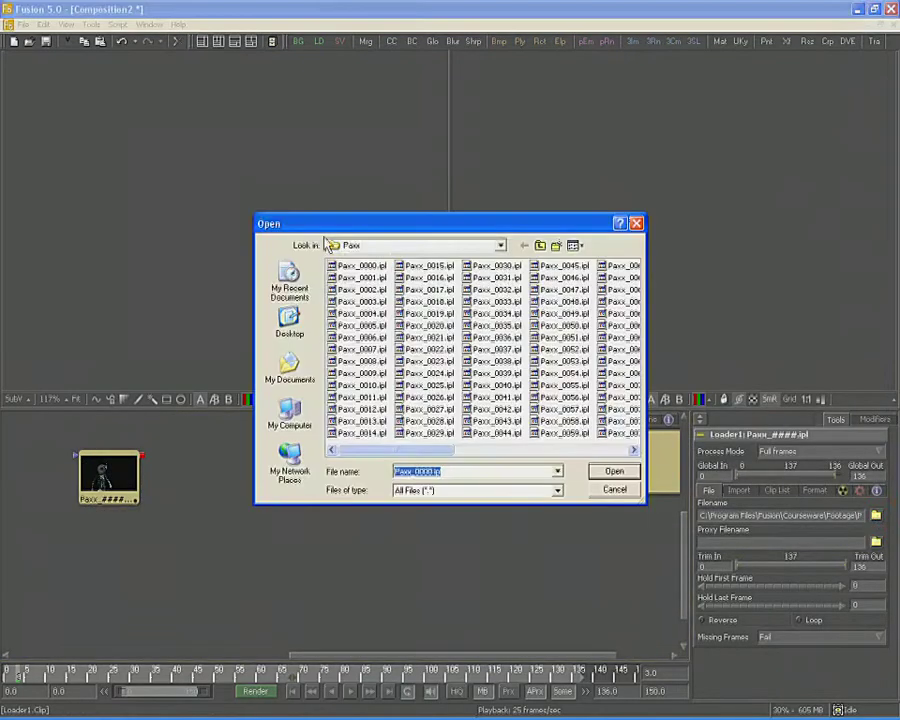
{"action": "left_click", "coordinate": [360, 245]}
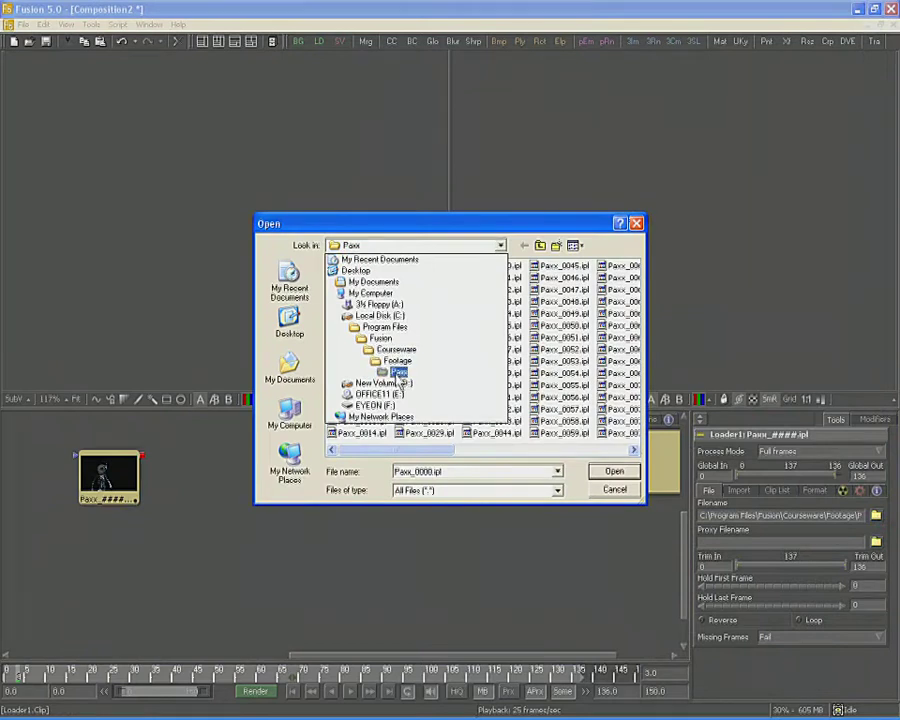
{"action": "left_click", "coordinate": [399, 373]}
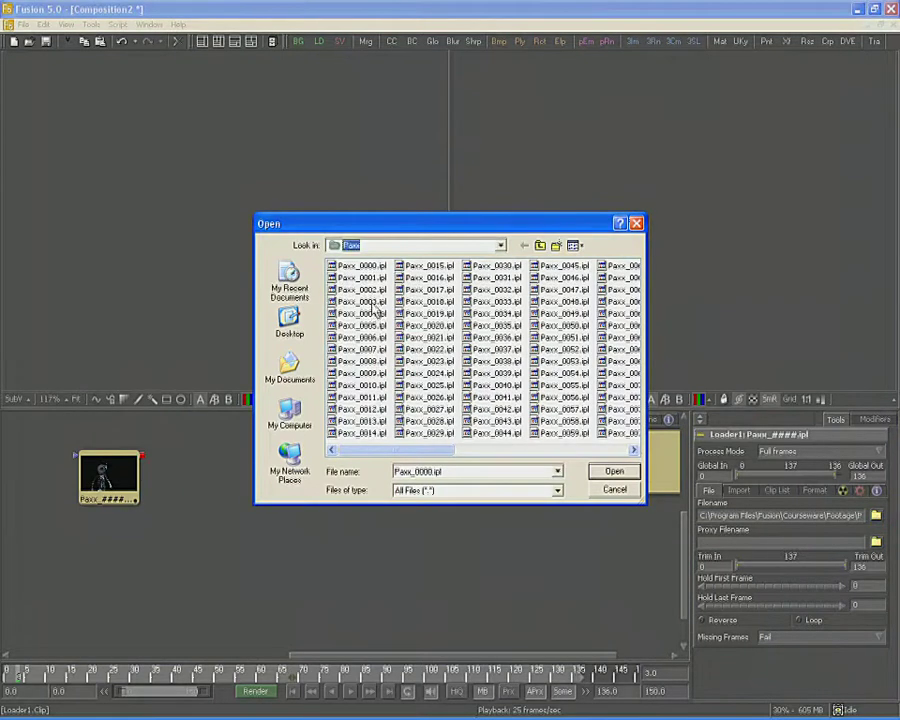
{"action": "key", "text": "Return"}
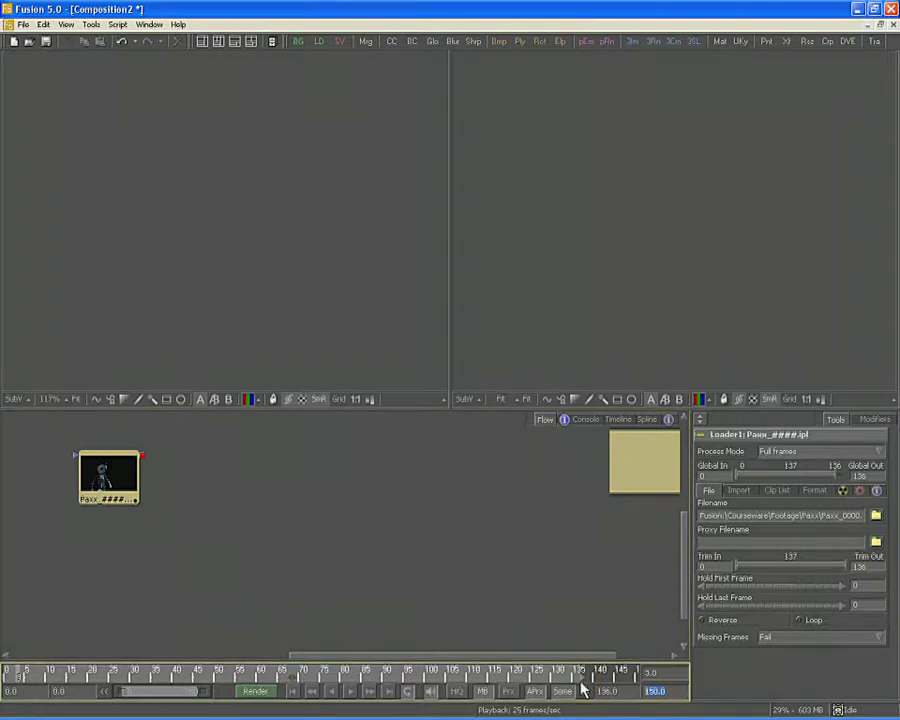
{"action": "left_click", "coordinate": [654, 691]}
{"action": "mouse_move", "coordinate": [125, 480]}
Make NTSC (D1), 720×486 at 29.97 fps, the default frame format and save preferences
{"action": "left_click", "coordinate": [22, 24]}
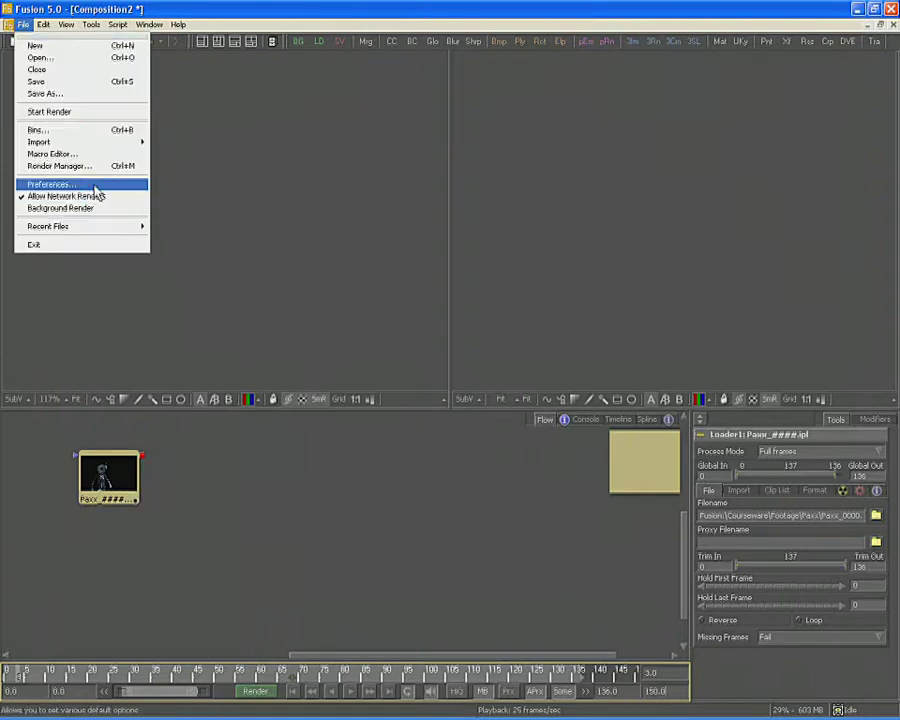
{"action": "left_click", "coordinate": [95, 185]}
{"action": "left_click", "coordinate": [294, 214]}
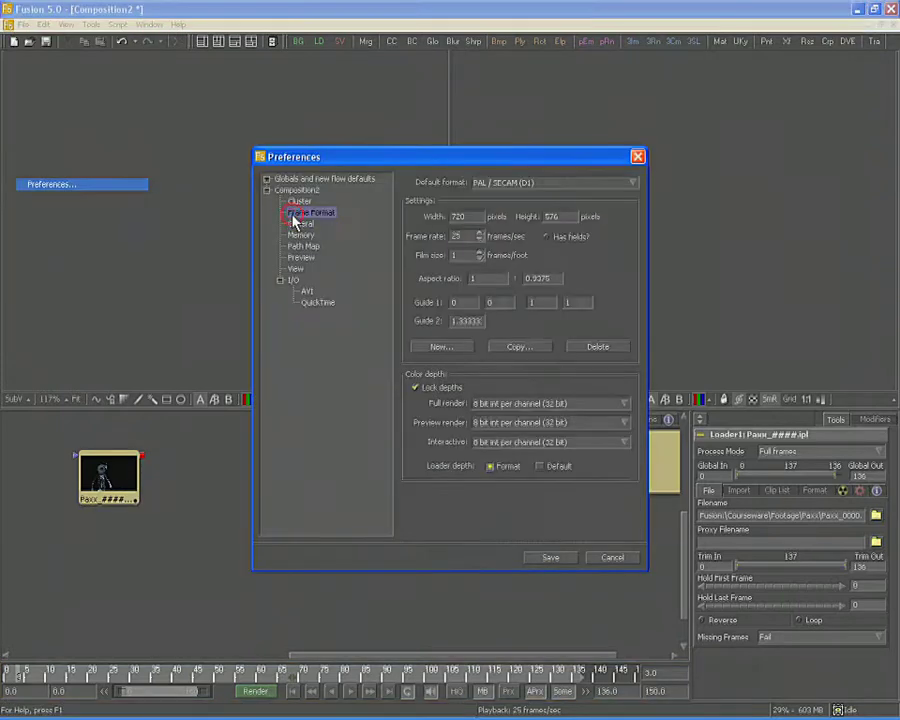
{"action": "left_click", "coordinate": [568, 183]}
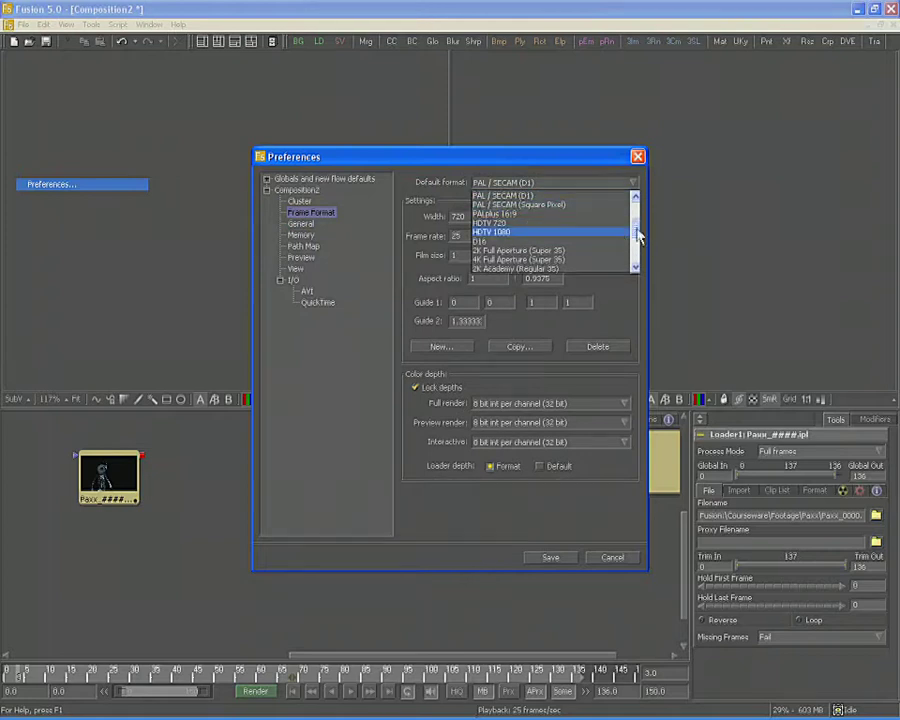
{"action": "left_click_drag", "start_coordinate": [639, 235], "coordinate": [639, 217]}
{"action": "left_click", "coordinate": [514, 206]}
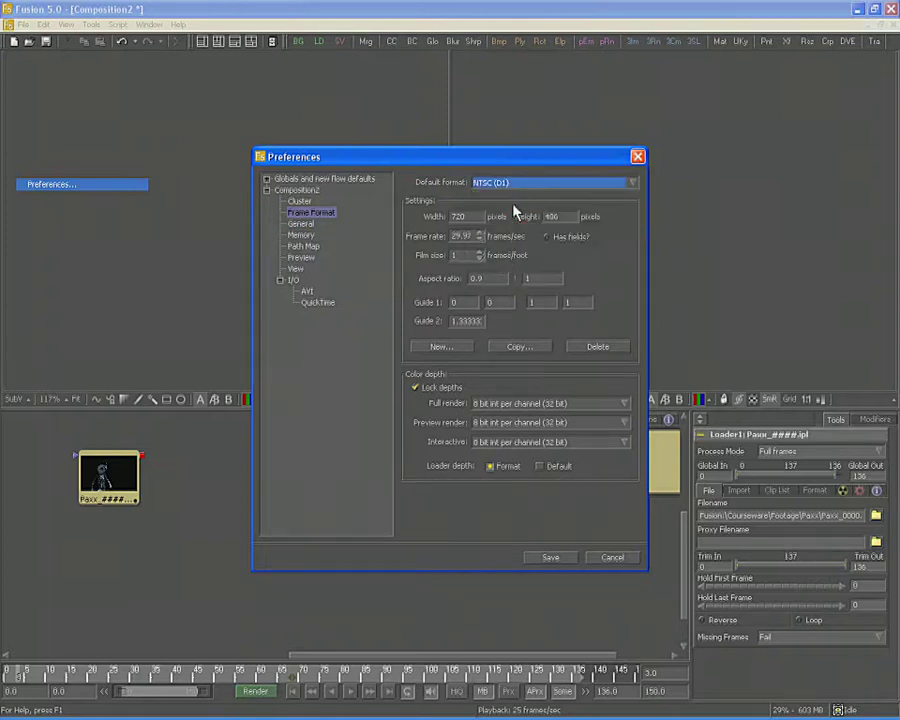
{"action": "left_click", "coordinate": [552, 557]}
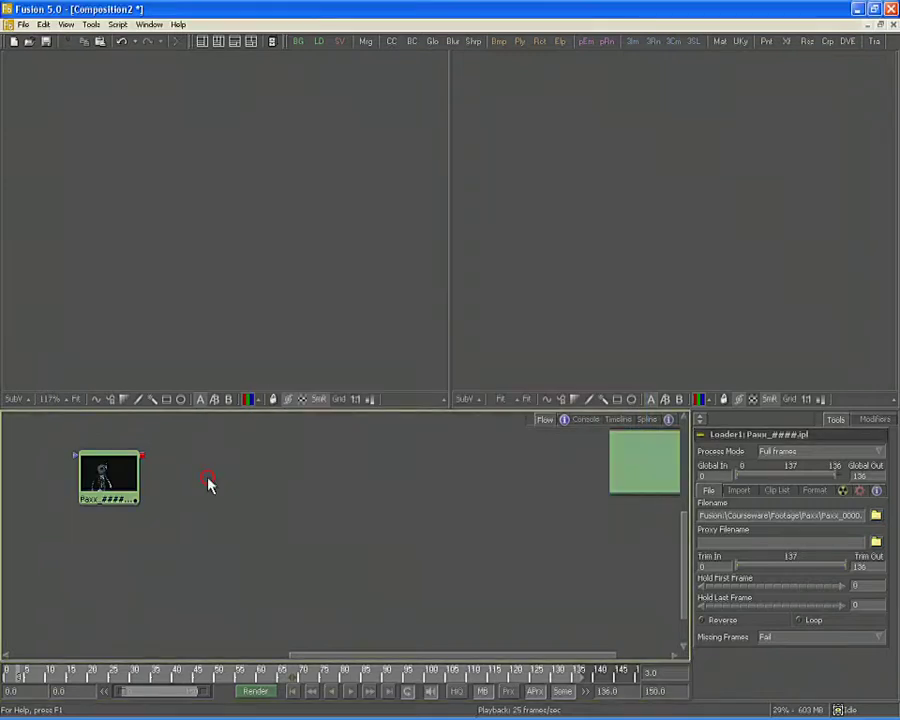
Show the Loader in the left viewer, check its alpha with A, then return to colour with C
{"action": "mouse_move", "coordinate": [117, 485]}
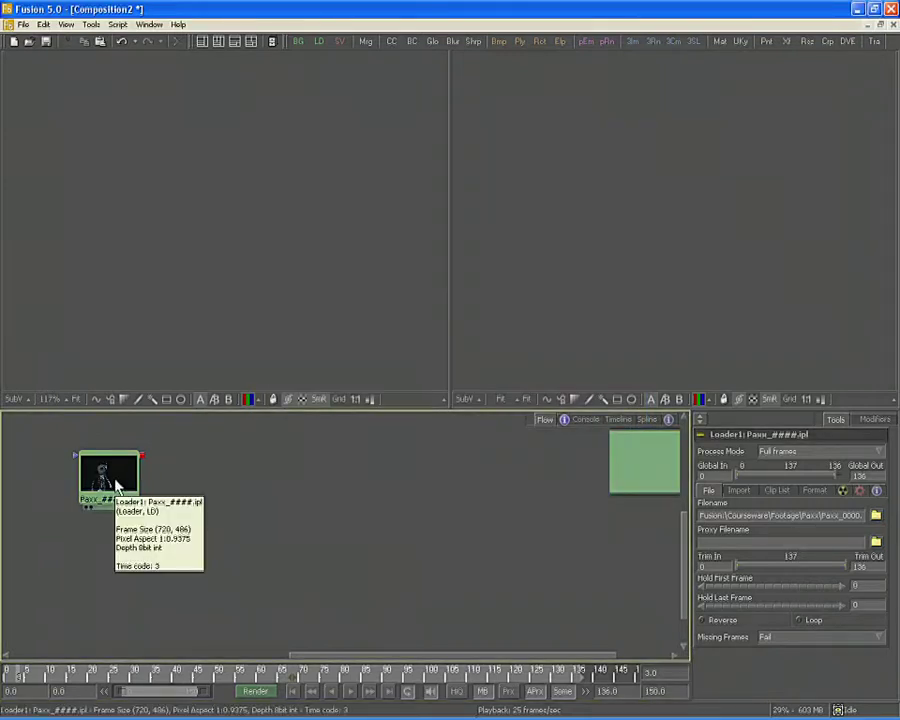
{"action": "left_click_drag", "start_coordinate": [117, 485], "coordinate": [200, 190]}
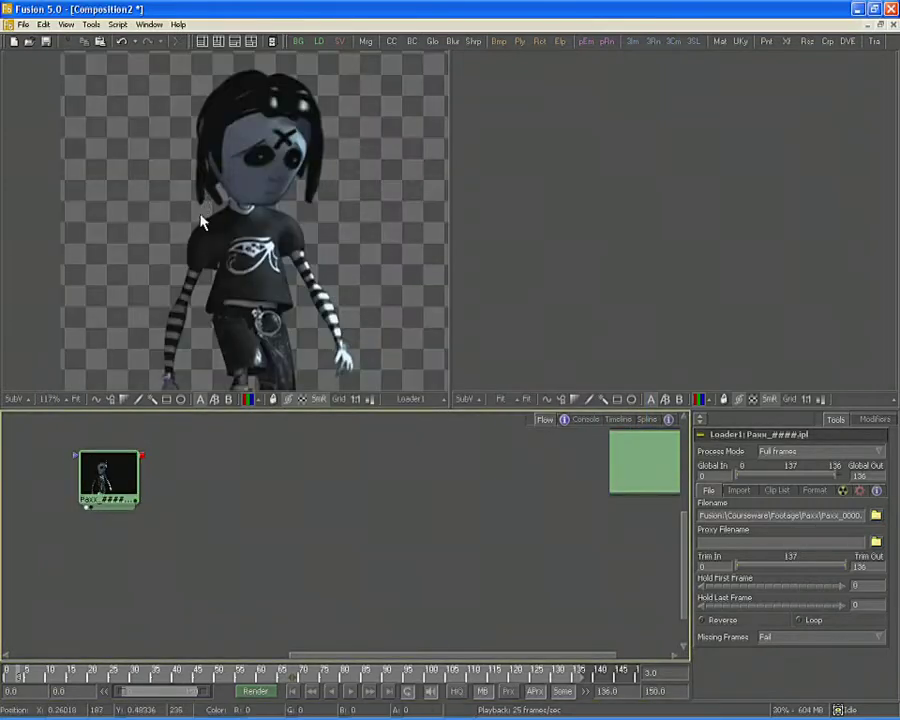
{"action": "mouse_move", "coordinate": [104, 487]}
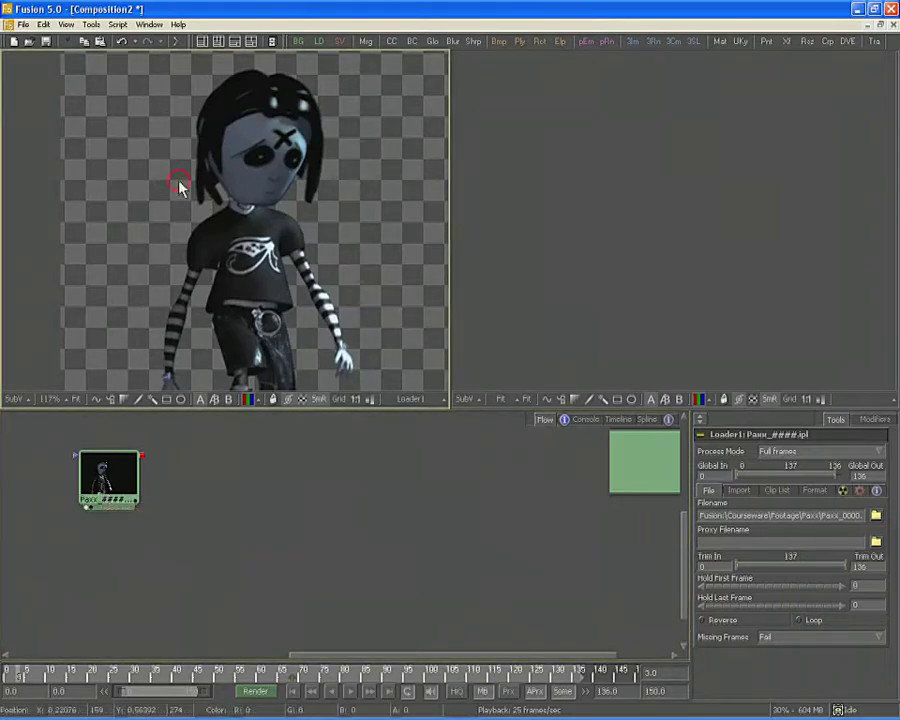
{"action": "key", "text": "a"}
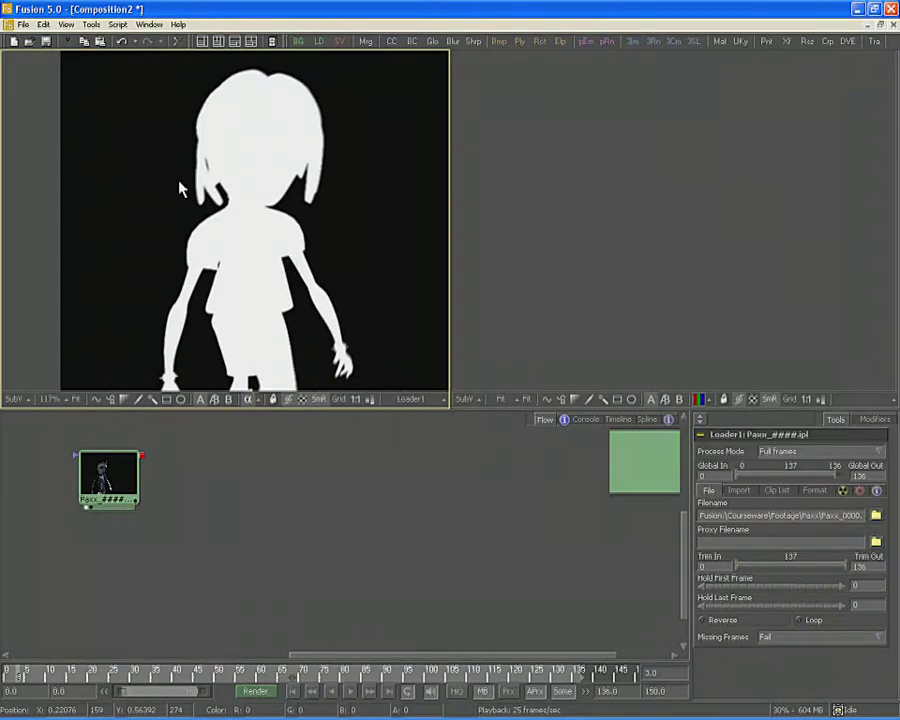
{"action": "key", "text": "c"}
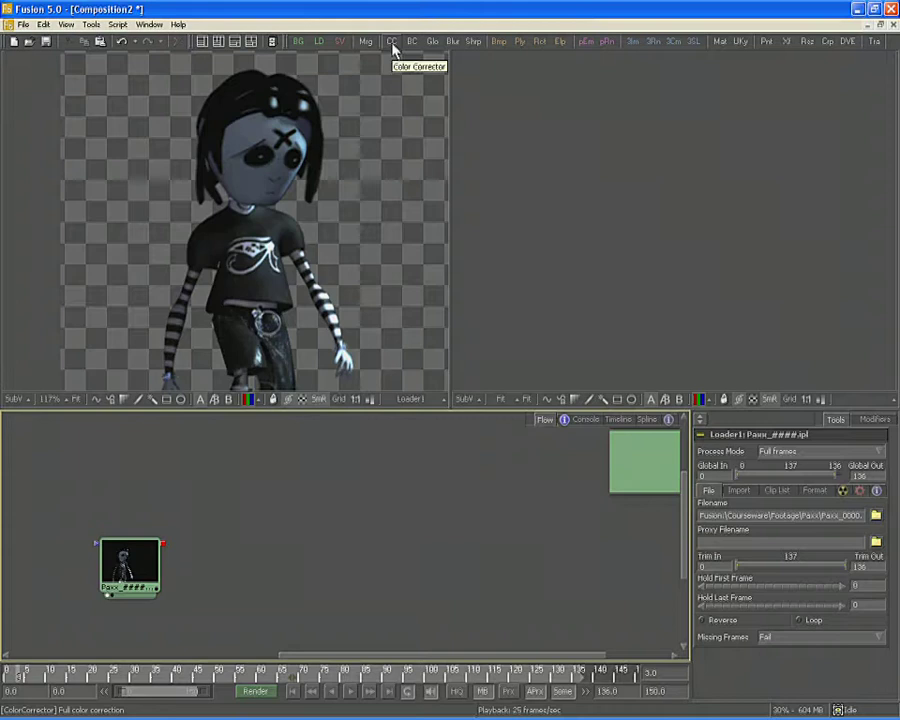
Add ColorCorrector1 after the Loader, shift it right, and pull the Master wheel toward red
{"action": "left_click_drag", "start_coordinate": [392, 48], "coordinate": [262, 192]}
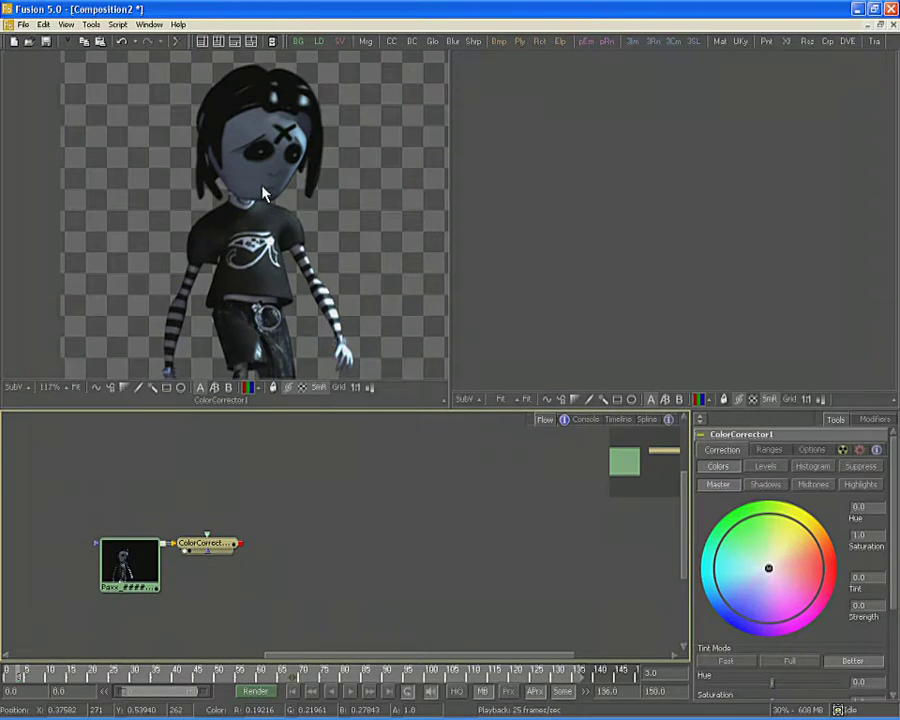
{"action": "left_click_drag", "start_coordinate": [201, 548], "coordinate": [241, 548]}
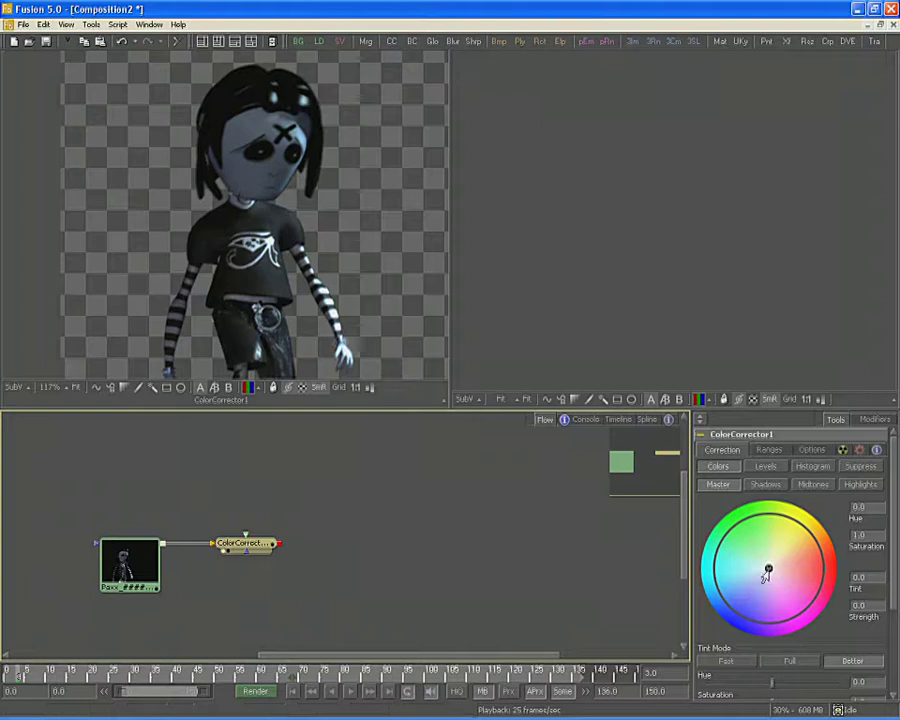
{"action": "left_click_drag", "start_coordinate": [767, 572], "coordinate": [851, 577]}
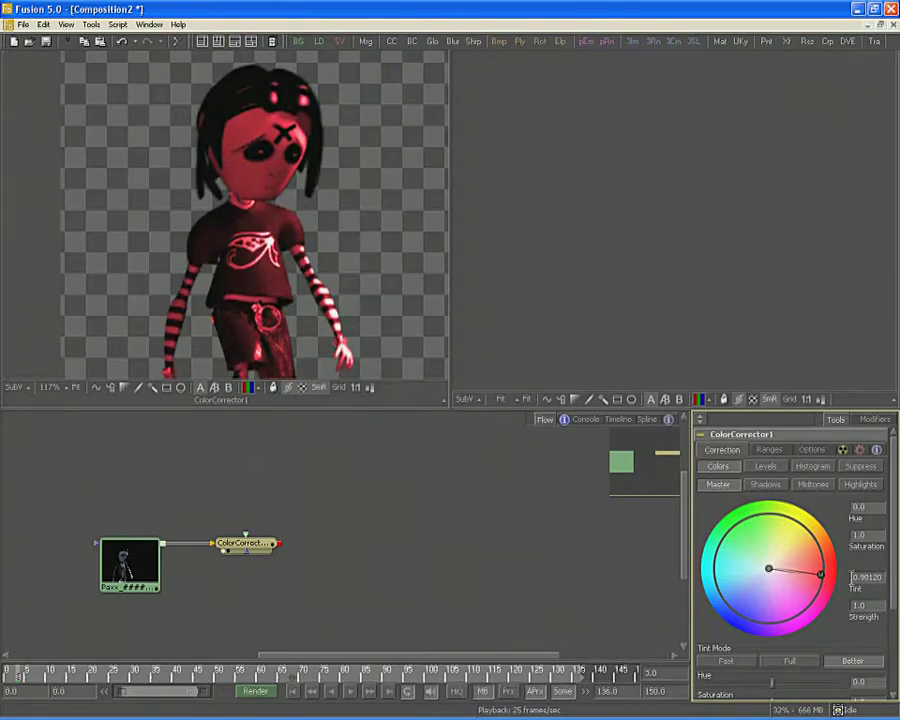
Add a FastNoise1 generator from Creator tools and display it in the right viewer
{"action": "right_click", "coordinate": [250, 456]}
{"action": "mouse_move", "coordinate": [378, 460]}
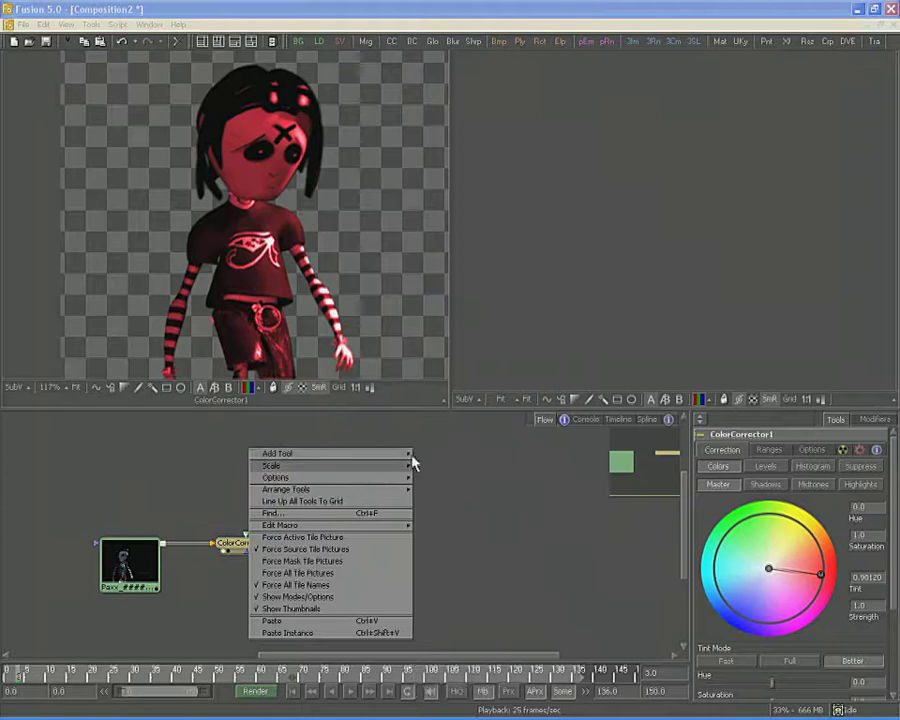
{"action": "mouse_move", "coordinate": [458, 514]}
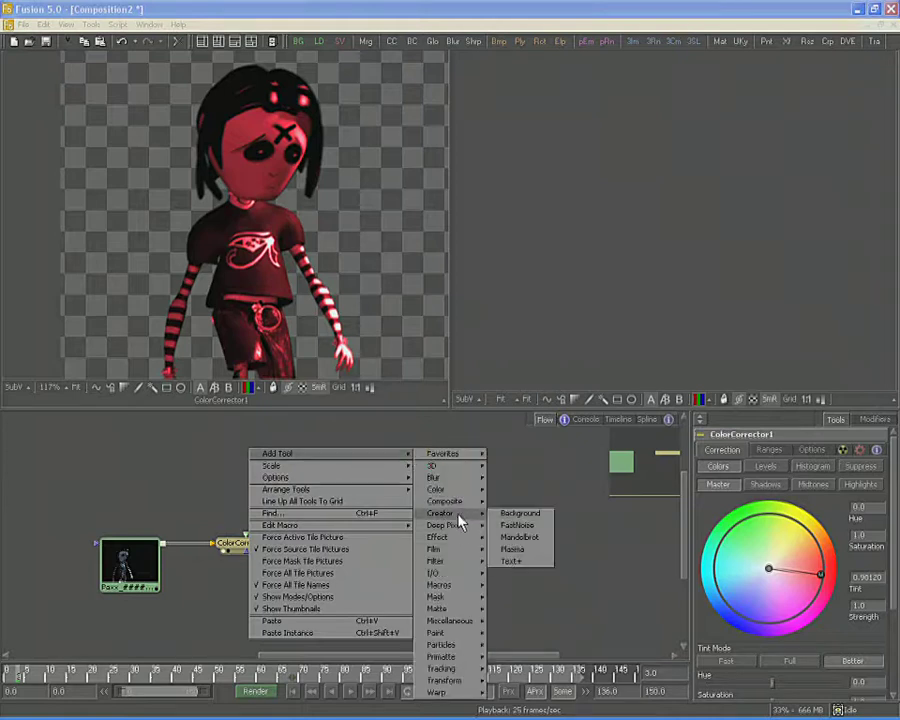
{"action": "left_click", "coordinate": [522, 526]}
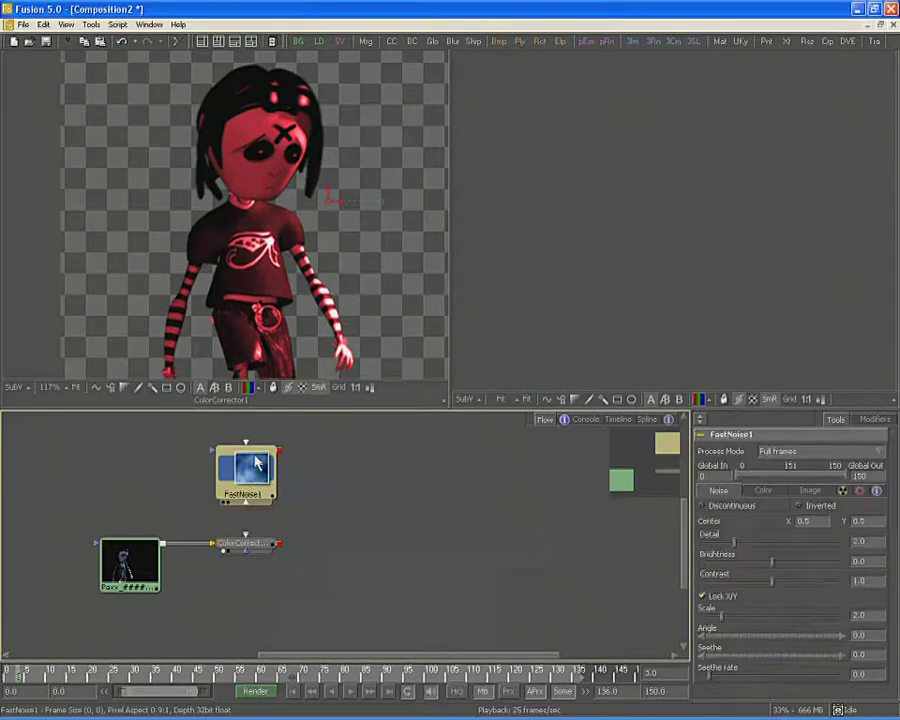
{"action": "left_click_drag", "start_coordinate": [249, 478], "coordinate": [556, 300]}
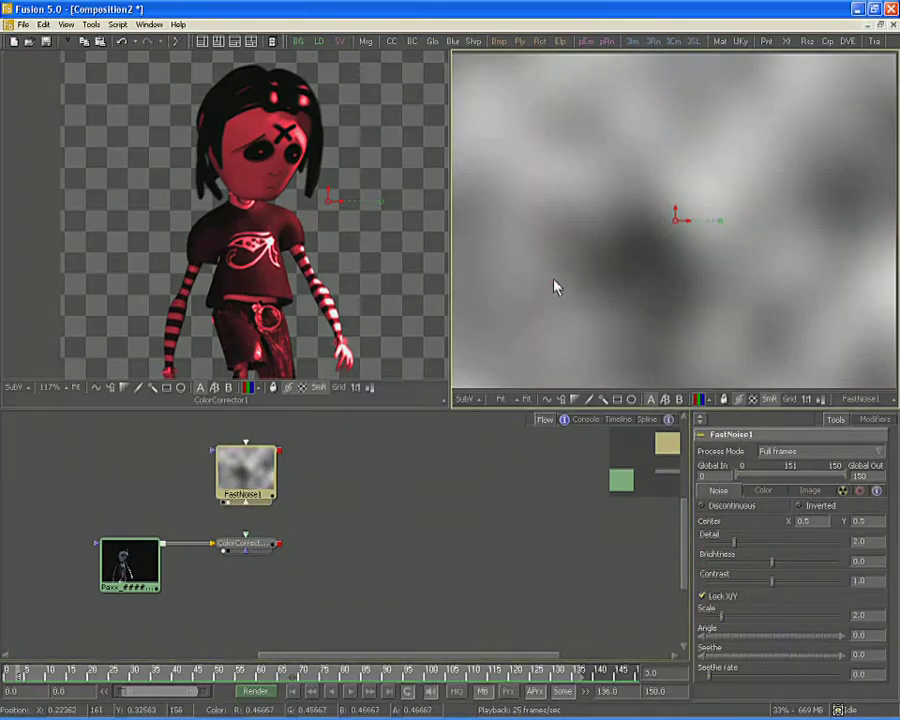
{"action": "left_click", "coordinate": [559, 275]}
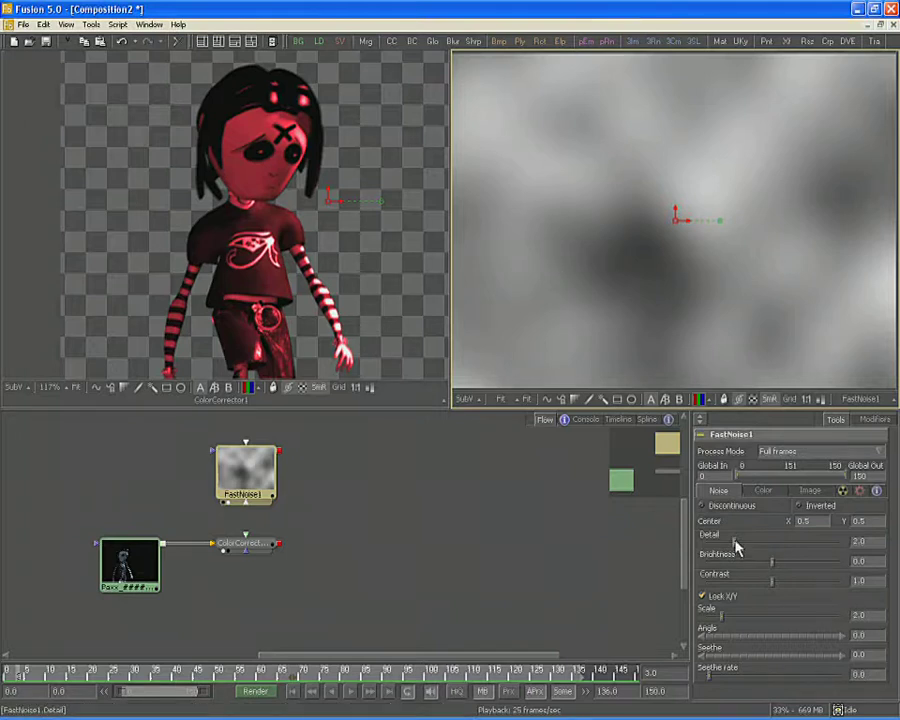
Set noise Detail 5.59011, Scale 2.31491, add seethe, and play the animation
{"action": "left_click_drag", "start_coordinate": [737, 547], "coordinate": [780, 547]}
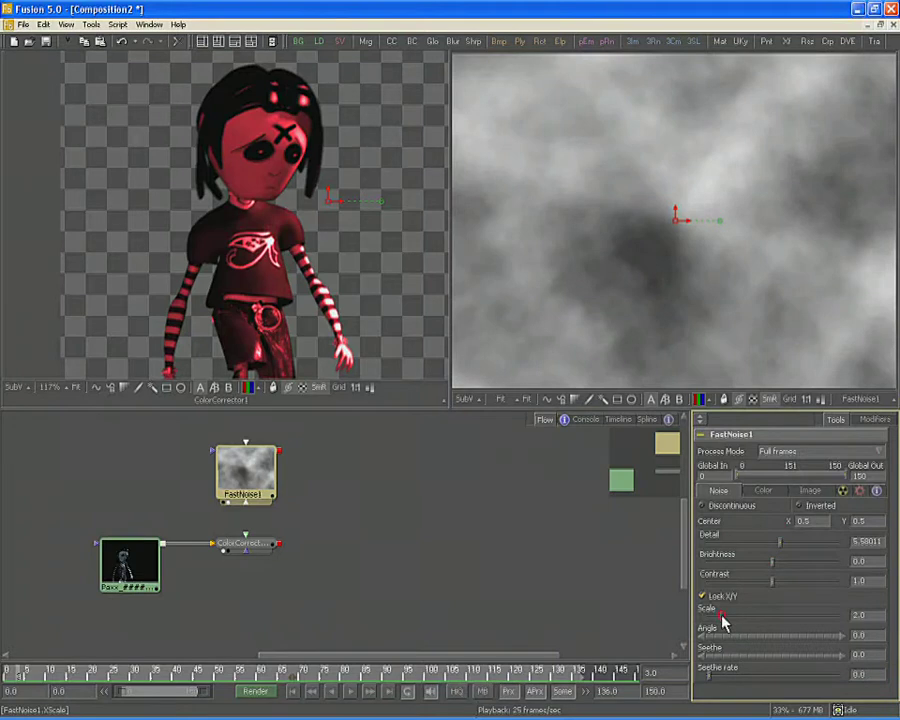
{"action": "left_click_drag", "start_coordinate": [727, 619], "coordinate": [731, 622]}
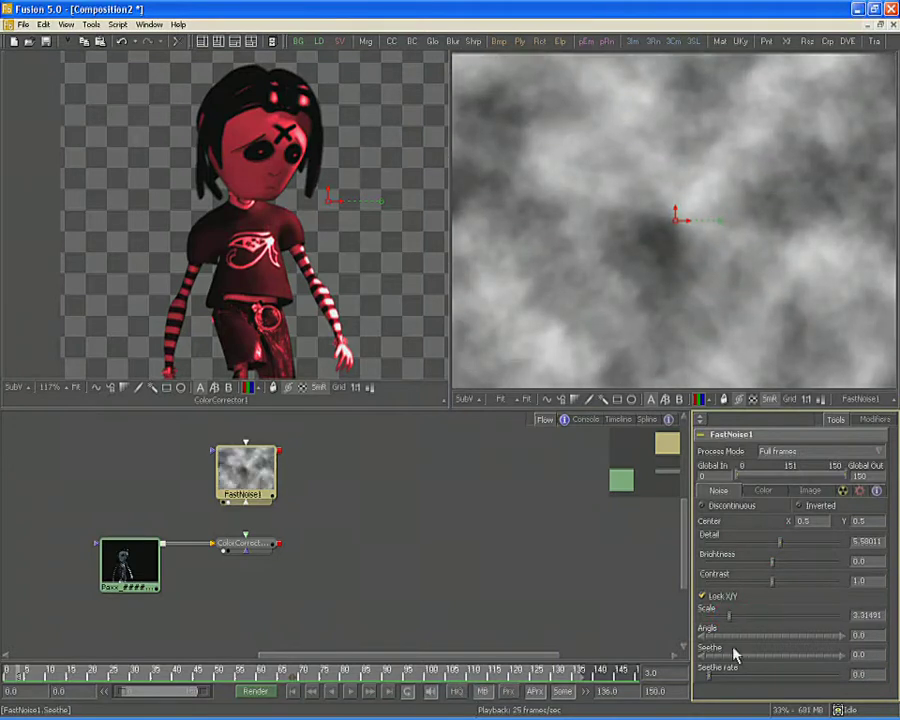
{"action": "left_click_drag", "start_coordinate": [725, 658], "coordinate": [722, 684]}
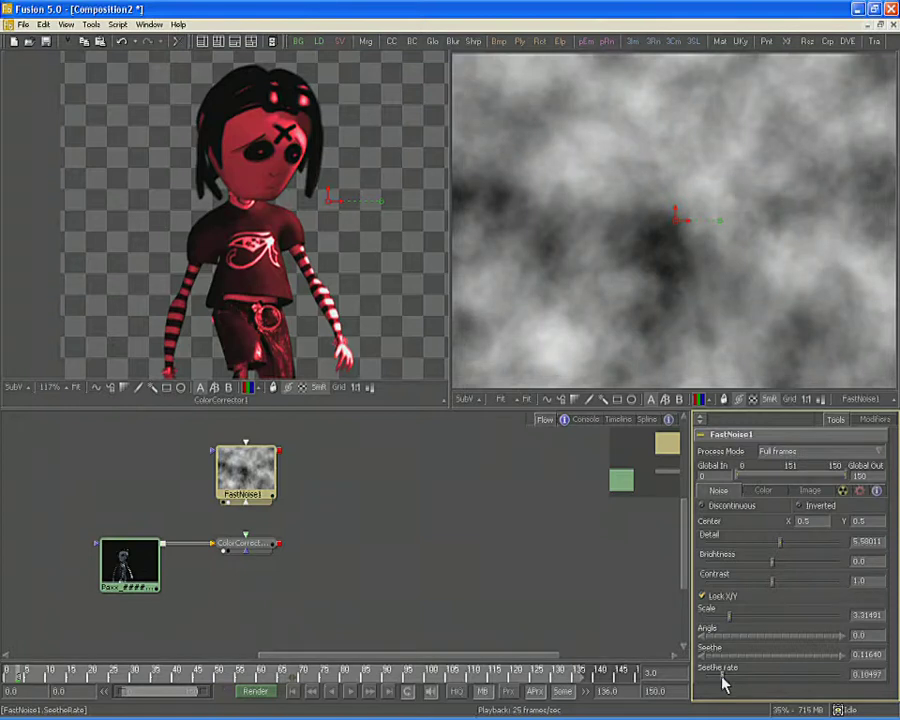
{"action": "key", "text": "space"}
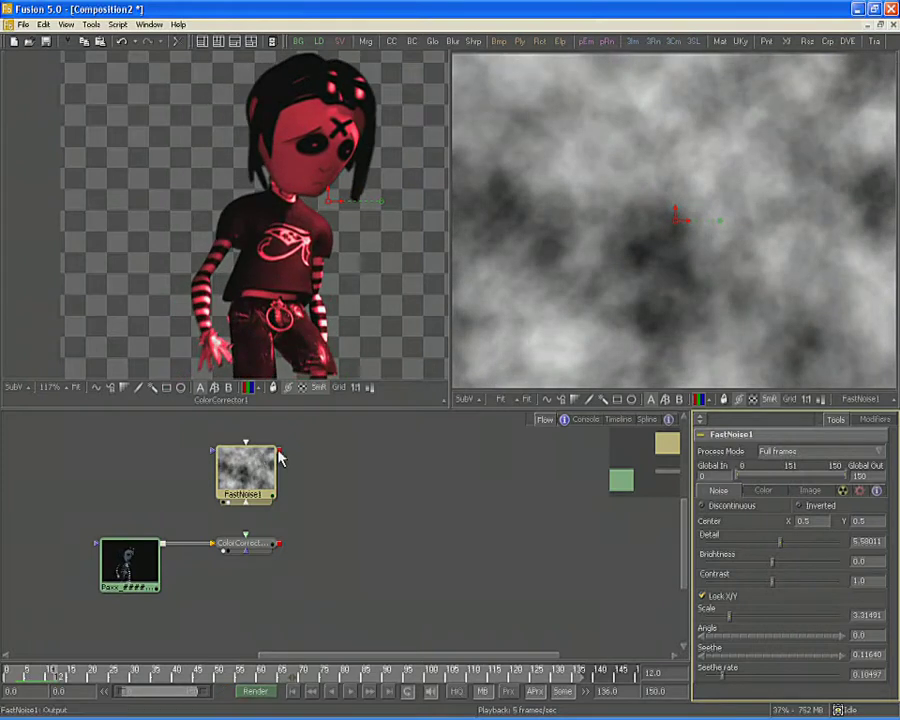
Connect FastNoise1 to ColorCorrector1's mask input and lower Seethe to -0.13751
{"action": "left_click_drag", "start_coordinate": [280, 455], "coordinate": [246, 555]}
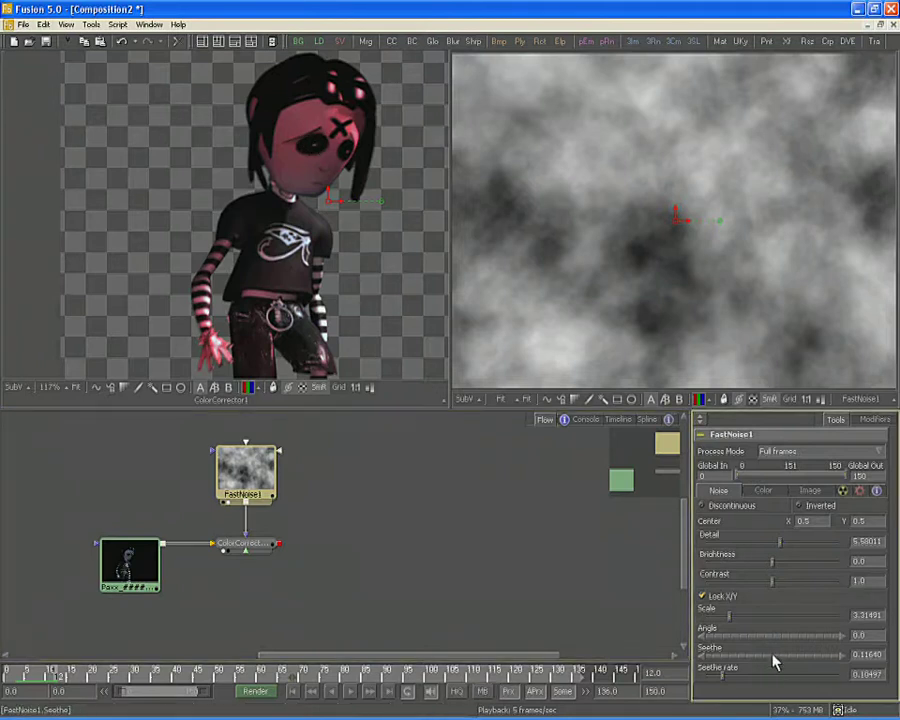
{"action": "left_click_drag", "start_coordinate": [775, 660], "coordinate": [741, 660]}
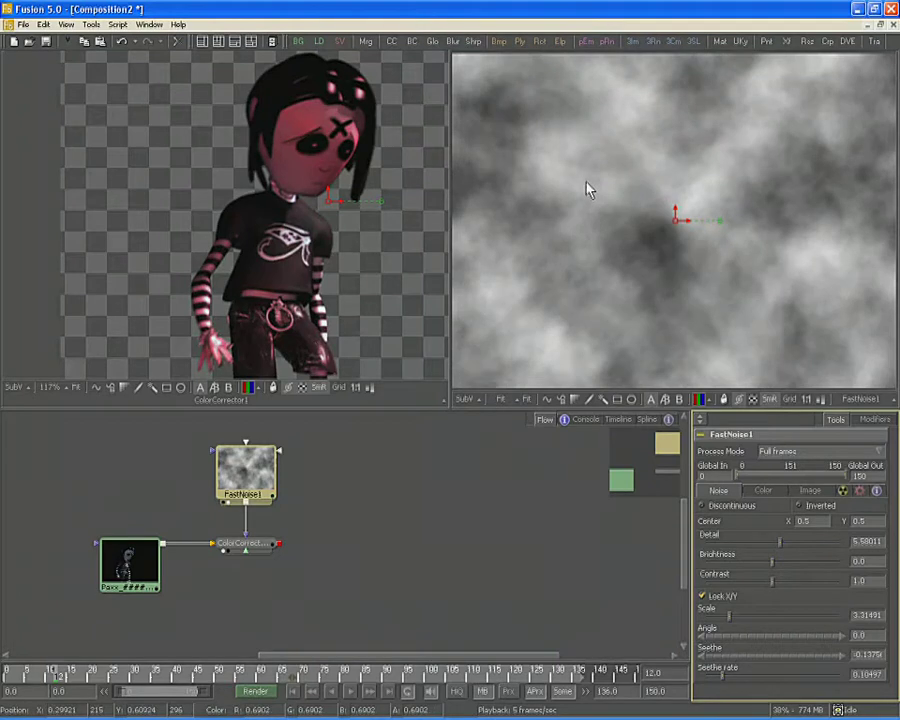
{"action": "left_click", "coordinate": [245, 543]}
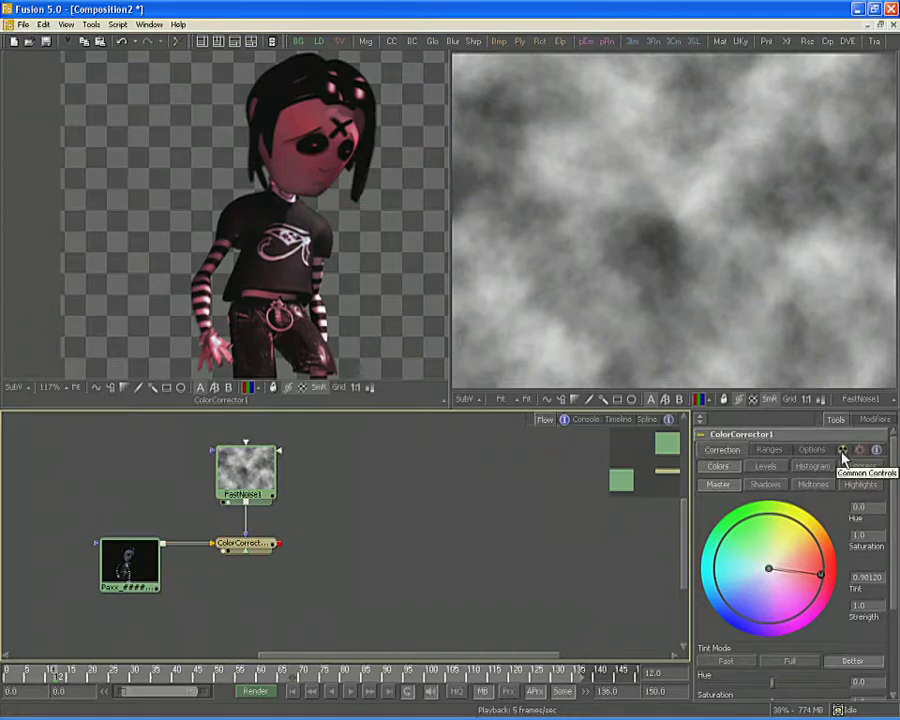
Set ColorCorrector1's mask Channel to Alpha and move FastNoise1 up and left in the flow
{"action": "left_click", "coordinate": [842, 452]}
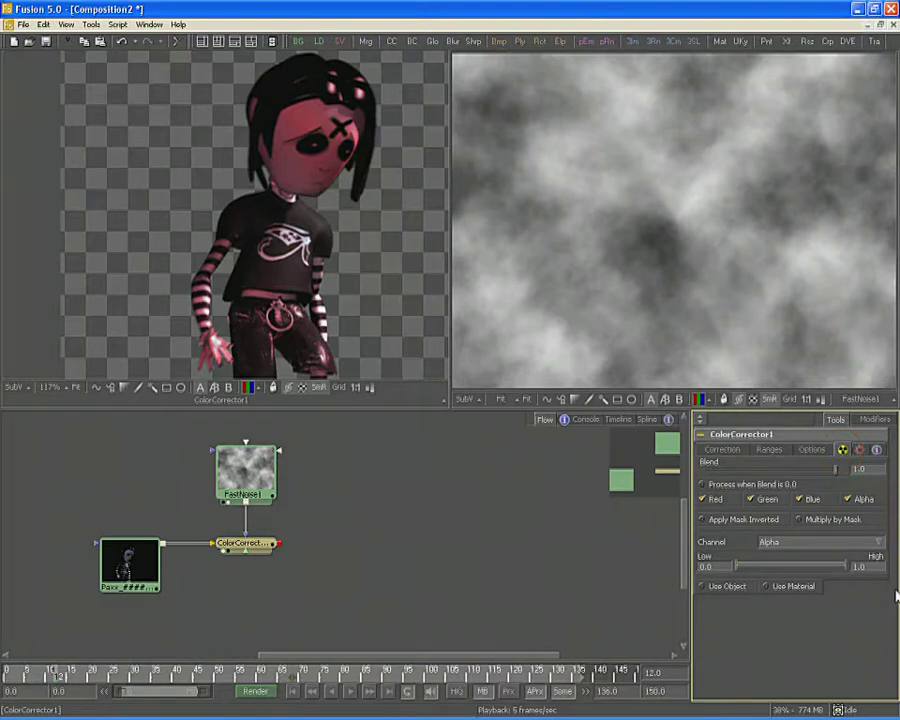
{"action": "left_click", "coordinate": [829, 545]}
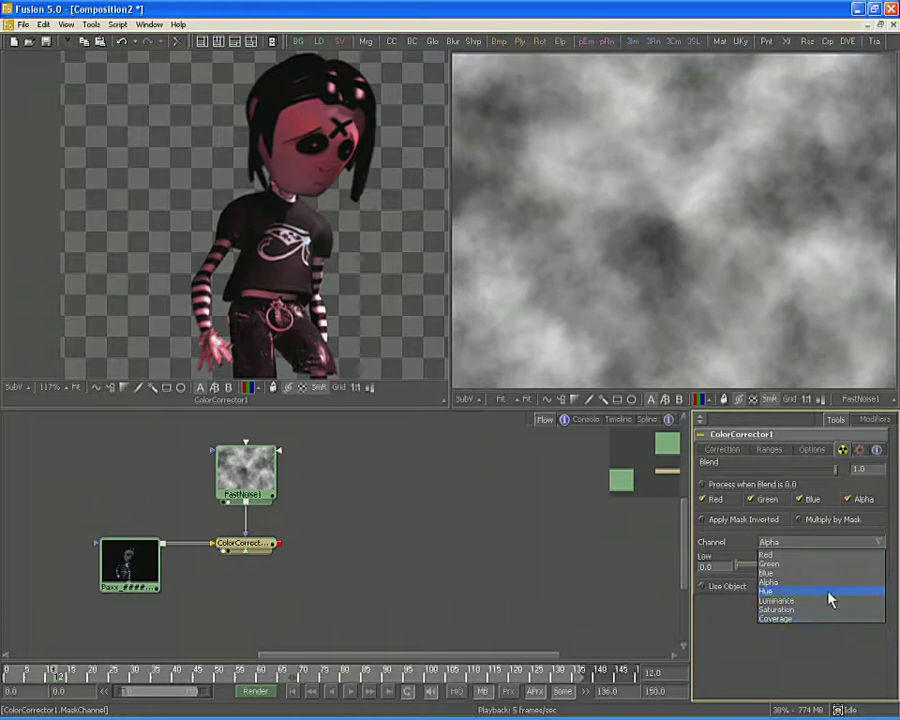
{"action": "left_click", "coordinate": [822, 582]}
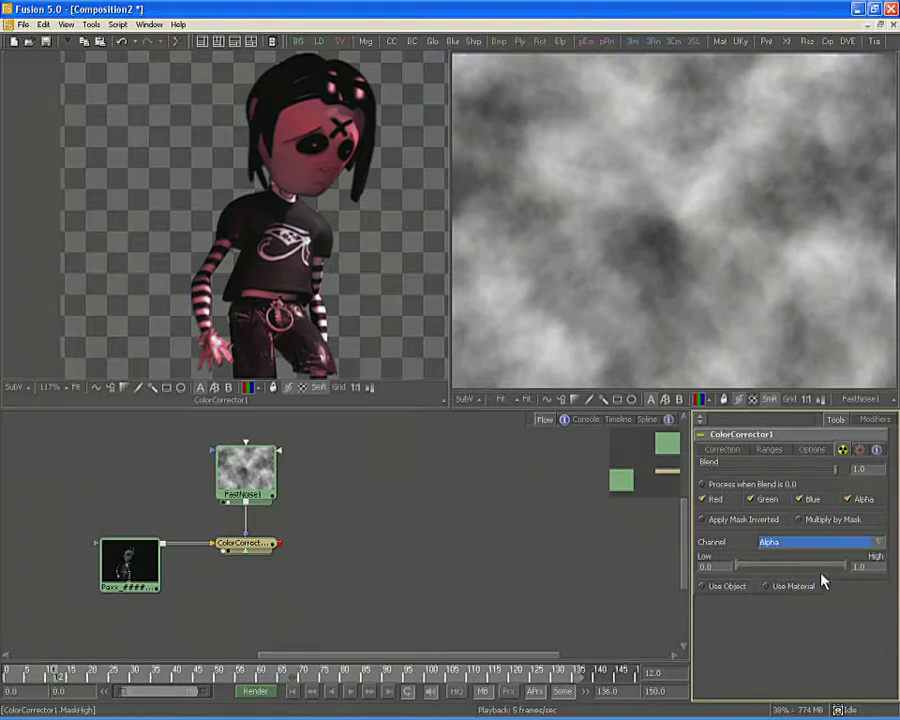
{"action": "left_click_drag", "start_coordinate": [261, 482], "coordinate": [145, 458]}
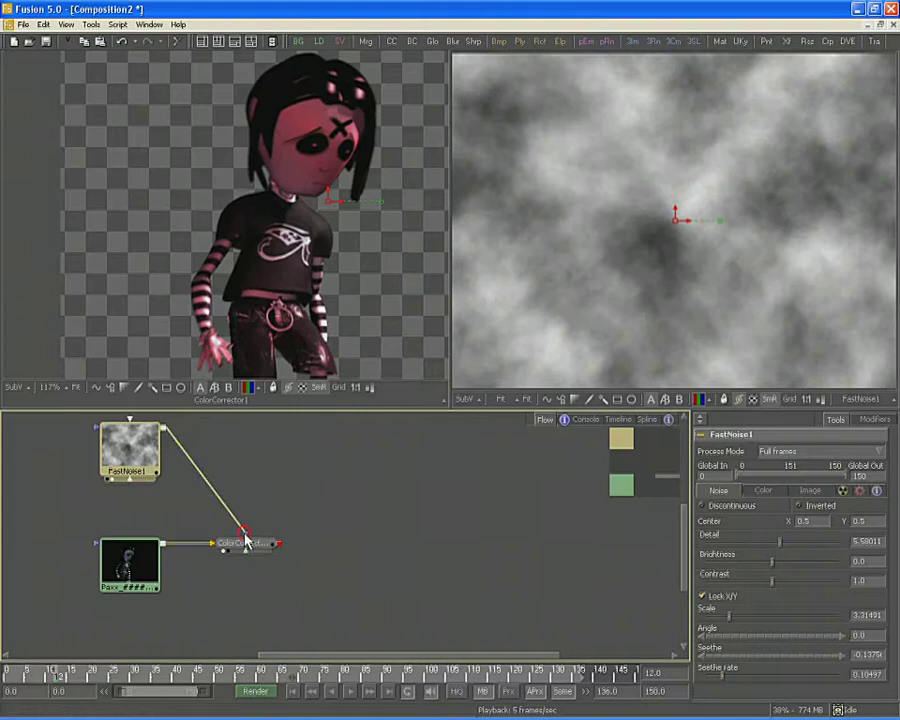
Detach FastNoise1 from ColorCorrector1's Effect Mask and add a Bitmap mask node
{"action": "left_click_drag", "start_coordinate": [245, 540], "coordinate": [238, 456]}
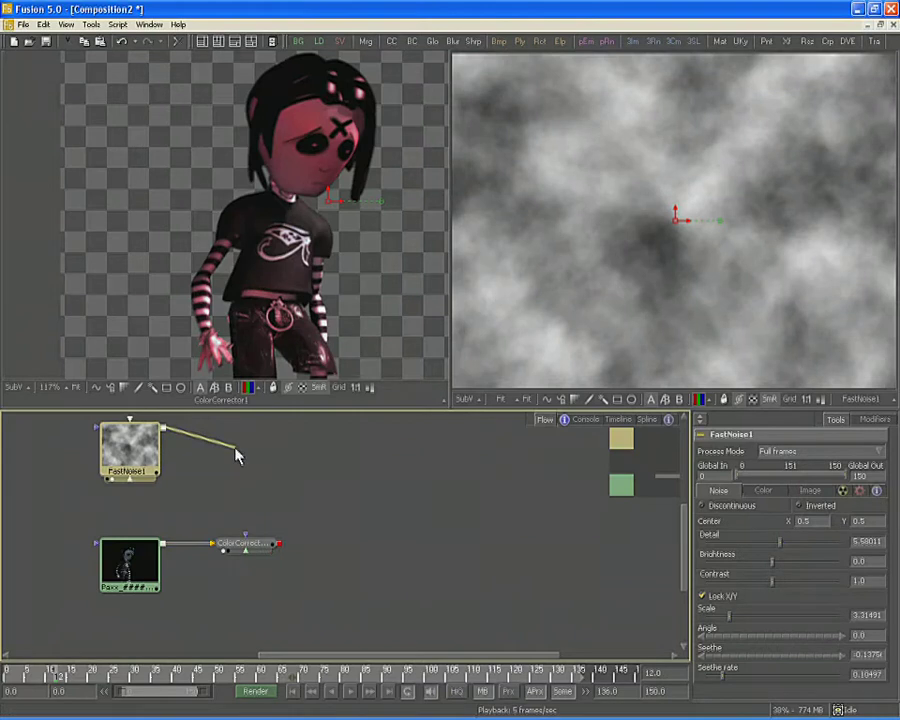
{"action": "left_click_drag", "start_coordinate": [236, 456], "coordinate": [239, 448]}
{"action": "right_click", "coordinate": [244, 428]}
{"action": "mouse_move", "coordinate": [388, 436]}
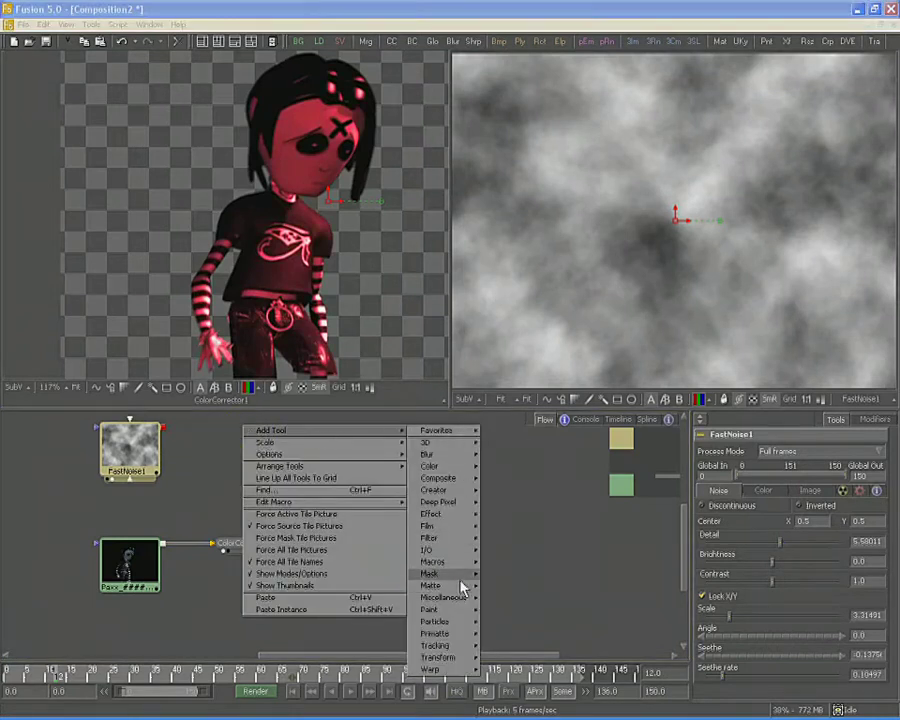
{"action": "mouse_move", "coordinate": [461, 583]}
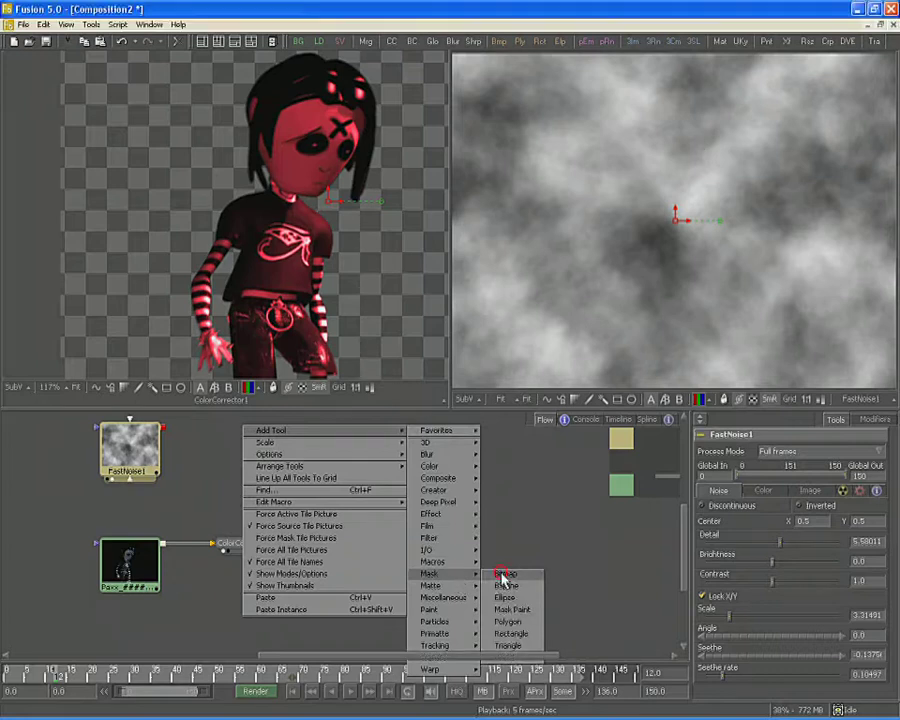
{"action": "left_click", "coordinate": [503, 575]}
Wire FastNoise1's output into Bitmap1's input so the noise drives the mask
{"action": "left_click_drag", "start_coordinate": [165, 428], "coordinate": [255, 550]}
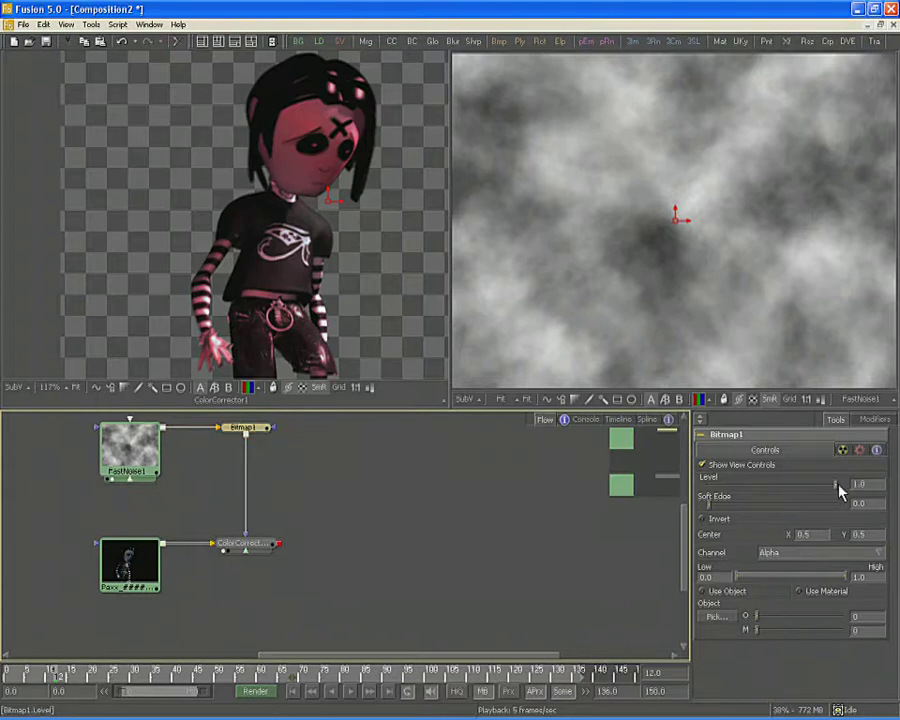
Set Bitmap1 Level to 0.69613, try Soft Edge and Invert, nudge its center, then select FastNoise1 and Bitmap1
{"action": "left_click_drag", "start_coordinate": [839, 490], "coordinate": [809, 488]}
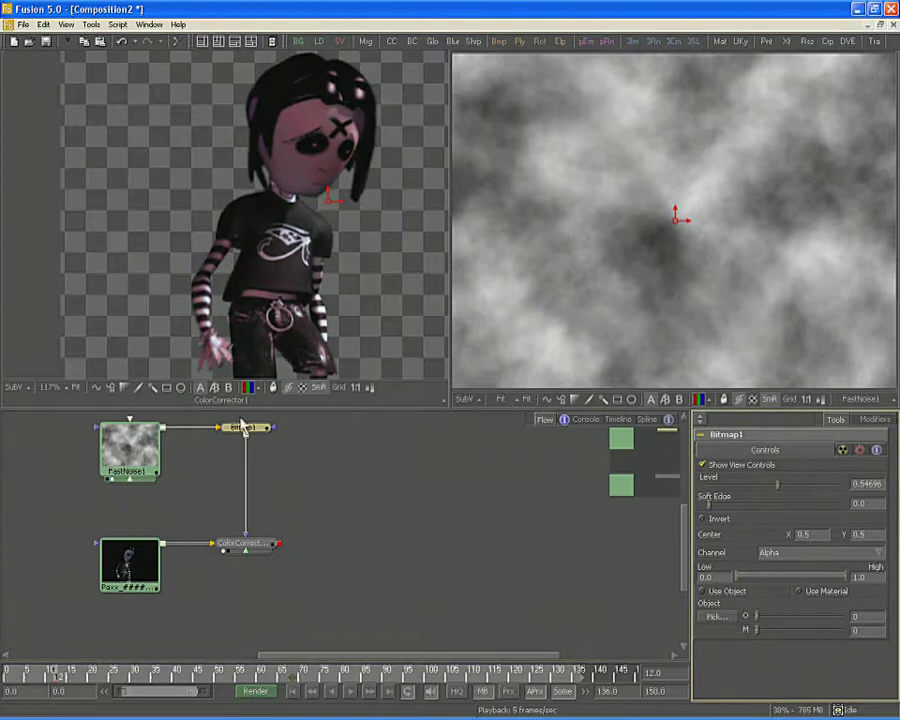
{"action": "key", "text": "2"}
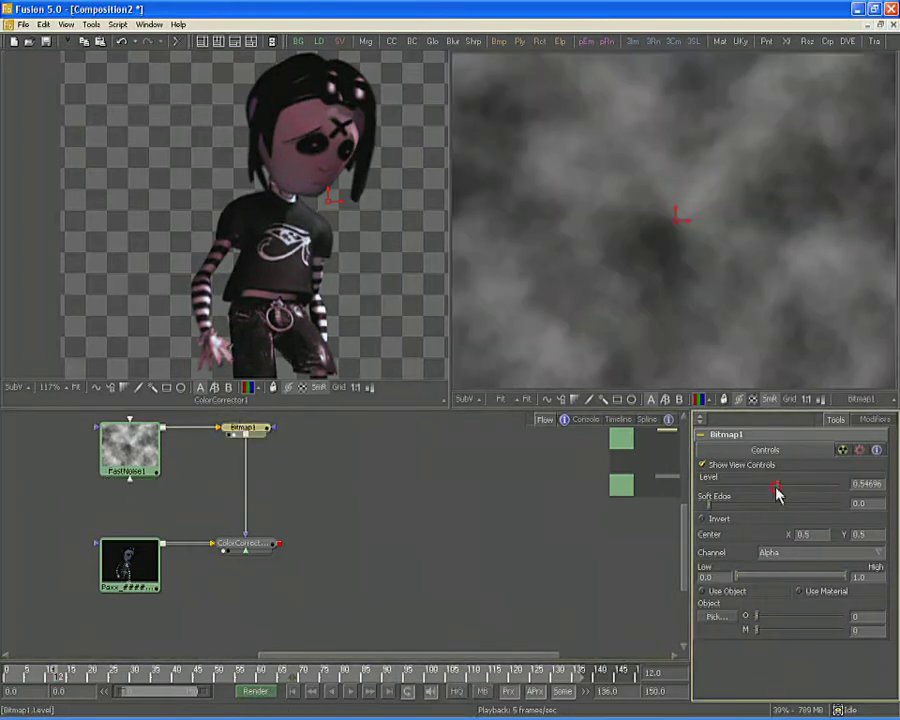
{"action": "left_click_drag", "start_coordinate": [777, 490], "coordinate": [797, 488]}
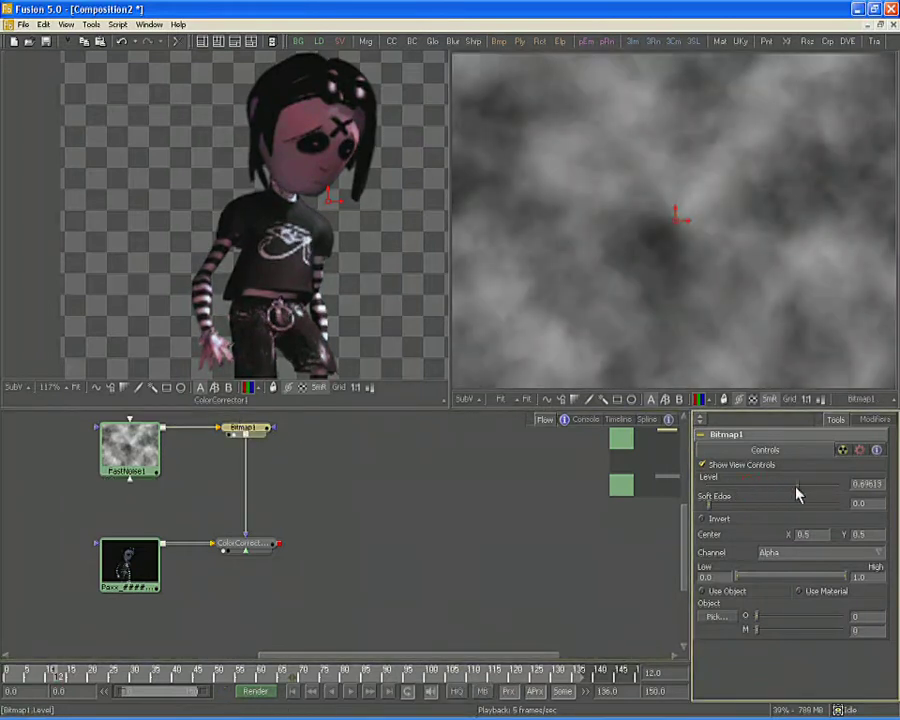
{"action": "mouse_move", "coordinate": [706, 505]}
{"action": "left_mouse_down"}
{"action": "mouse_move", "coordinate": [729, 506]}
{"action": "mouse_move", "coordinate": [704, 510]}
{"action": "left_mouse_up"}
{"action": "left_click", "coordinate": [703, 518]}
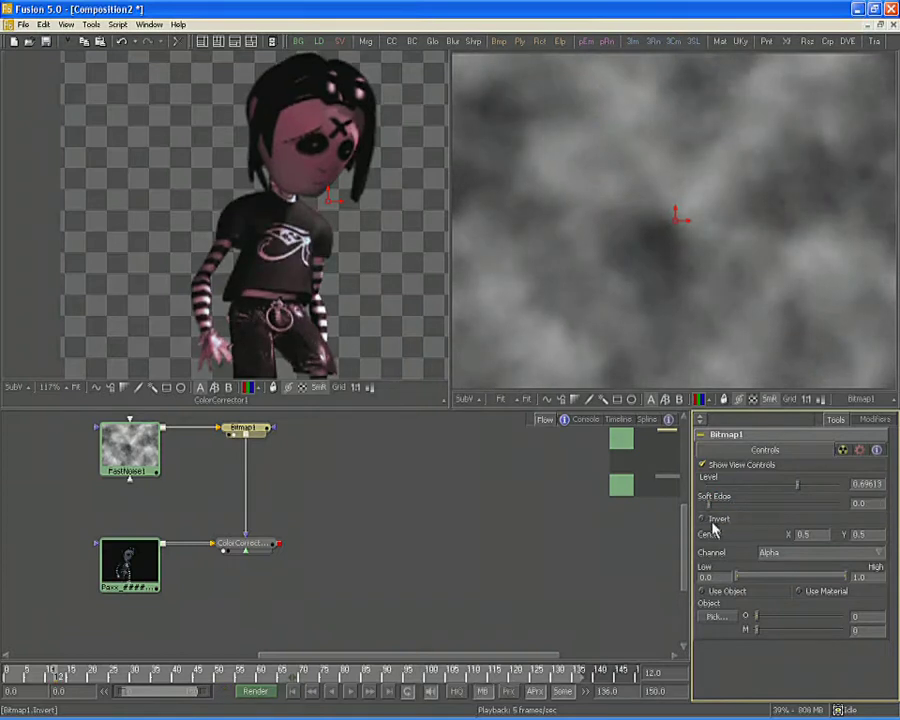
{"action": "left_click", "coordinate": [712, 521]}
{"action": "mouse_move", "coordinate": [676, 226]}
{"action": "left_mouse_down"}
{"action": "mouse_move", "coordinate": [655, 234]}
{"action": "mouse_move", "coordinate": [682, 222]}
{"action": "mouse_move", "coordinate": [671, 215]}
{"action": "mouse_move", "coordinate": [665, 237]}
{"action": "mouse_move", "coordinate": [680, 216]}
{"action": "left_mouse_up"}
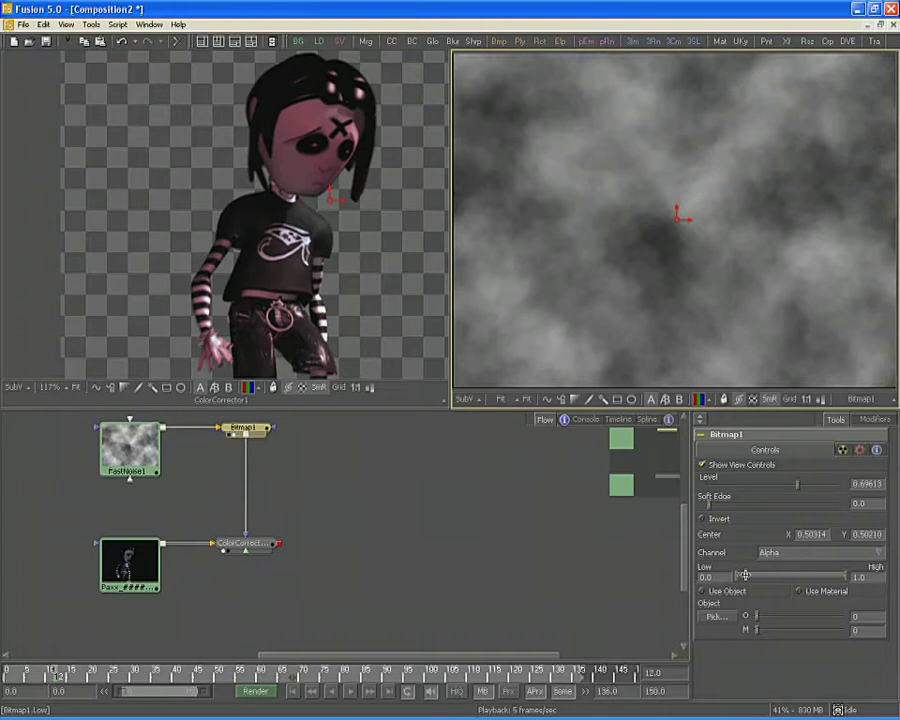
{"action": "left_click_drag", "start_coordinate": [306, 457], "coordinate": [54, 428]}
Delete FastNoise1 and the old Bitmap1, shift ColorCorrector1 right, and add a new Bitmap mask node
{"action": "key", "text": "Delete"}
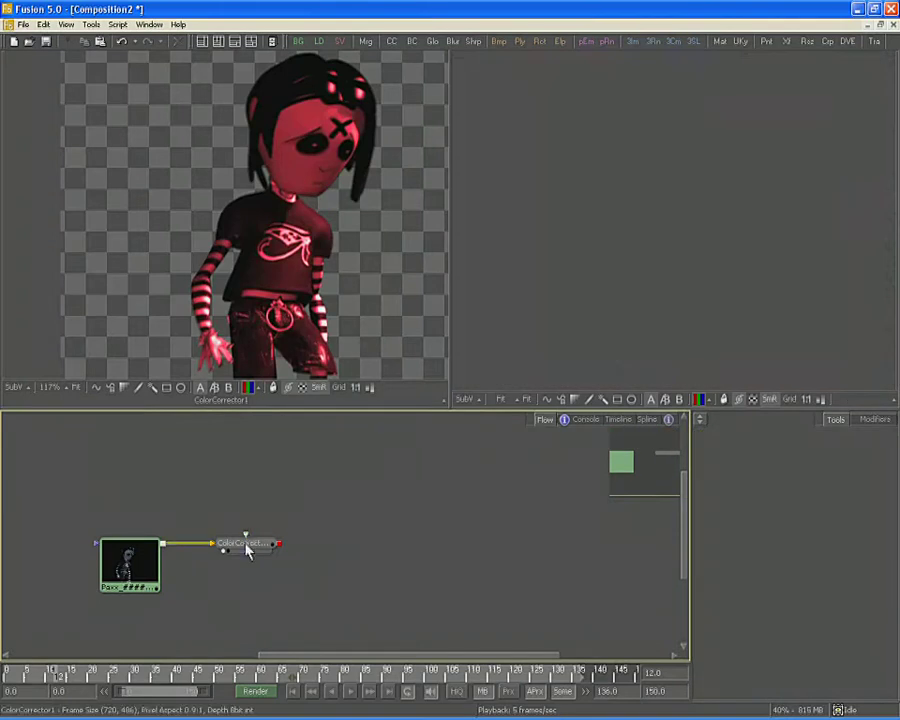
{"action": "left_click_drag", "start_coordinate": [246, 545], "coordinate": [327, 550]}
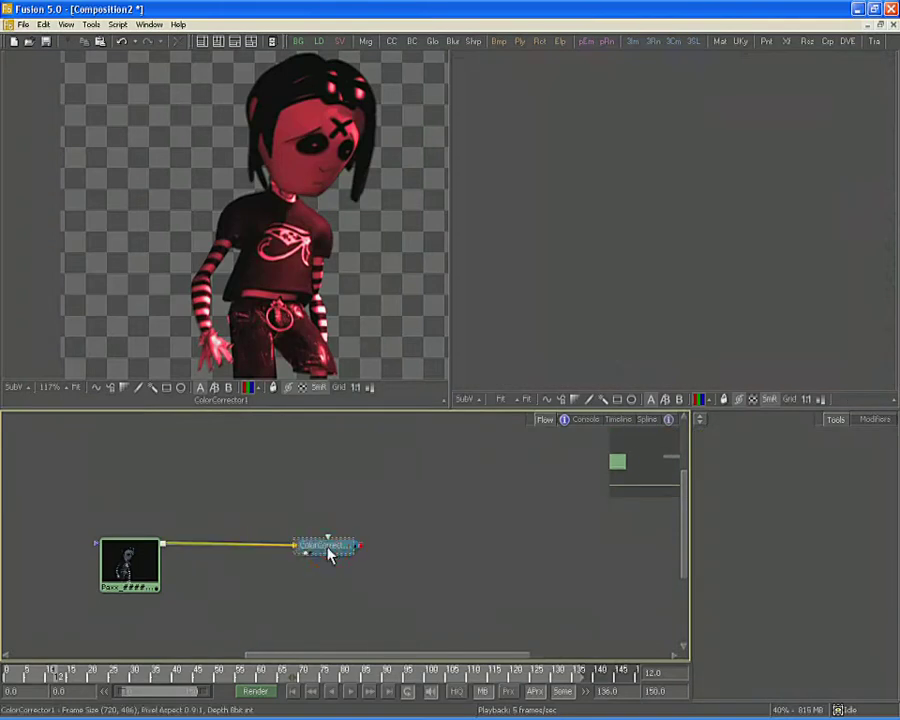
{"action": "right_click", "coordinate": [231, 452]}
{"action": "mouse_move", "coordinate": [385, 452]}
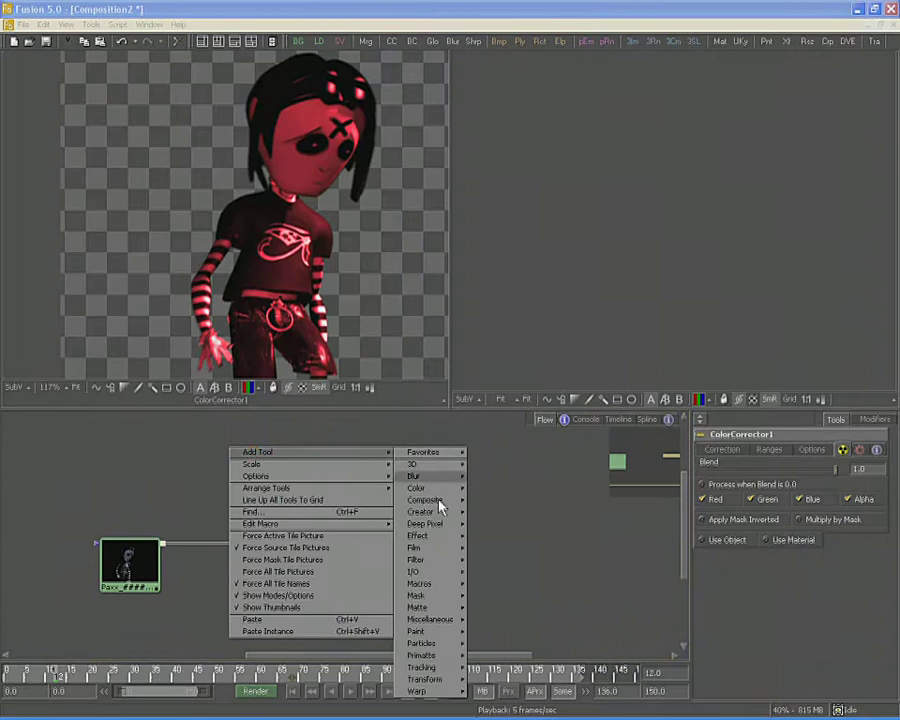
{"action": "mouse_move", "coordinate": [440, 596]}
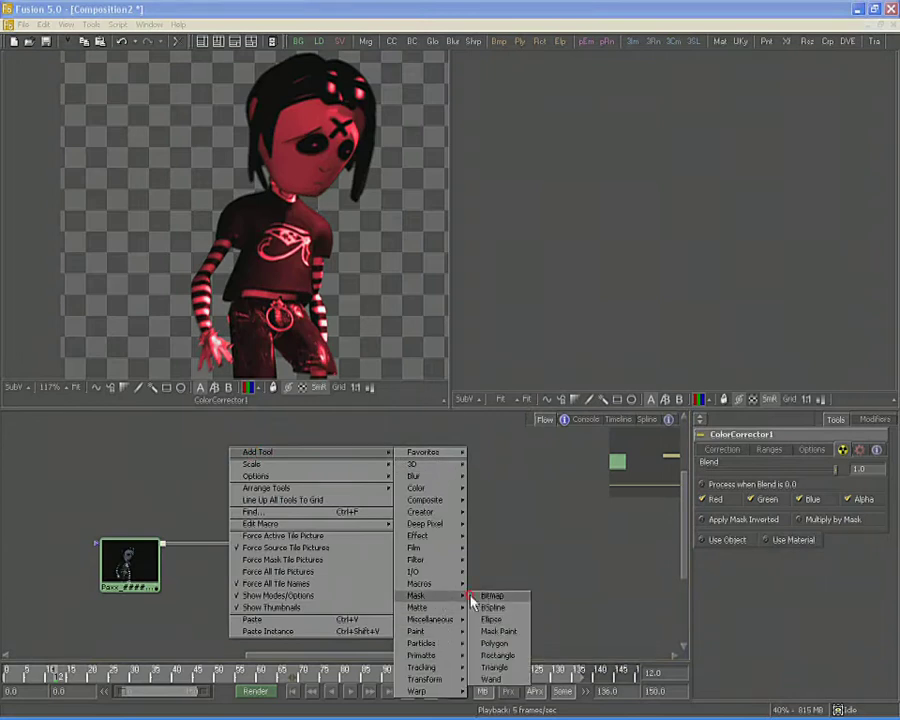
{"action": "left_click", "coordinate": [474, 597]}
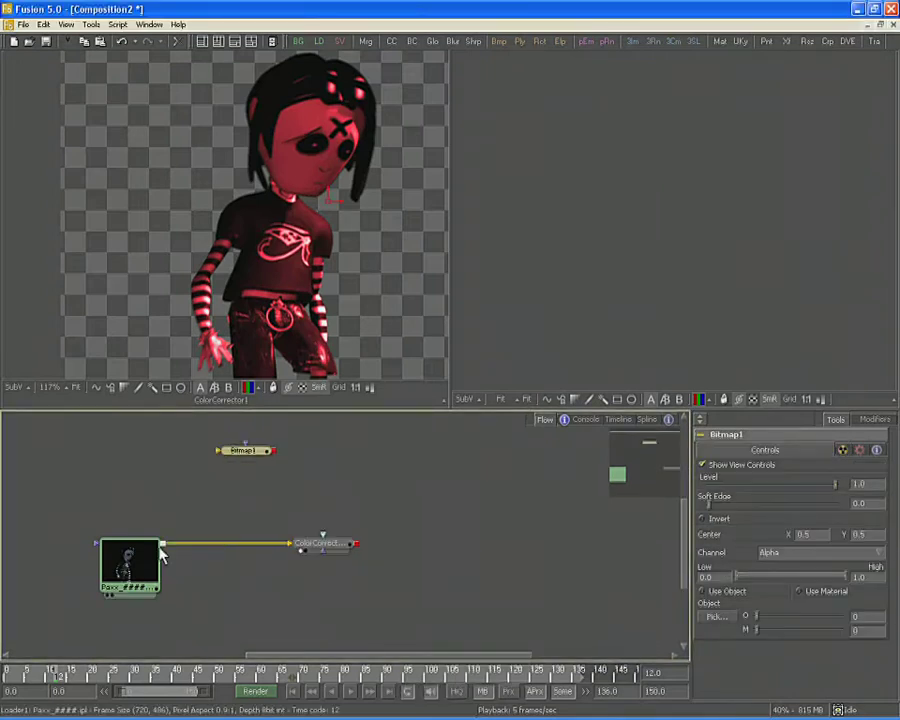
Feed Loader1 into Bitmap1, view it in the second viewer, and duplicate it as Bitmap1_1
{"action": "left_click_drag", "start_coordinate": [164, 544], "coordinate": [228, 456]}
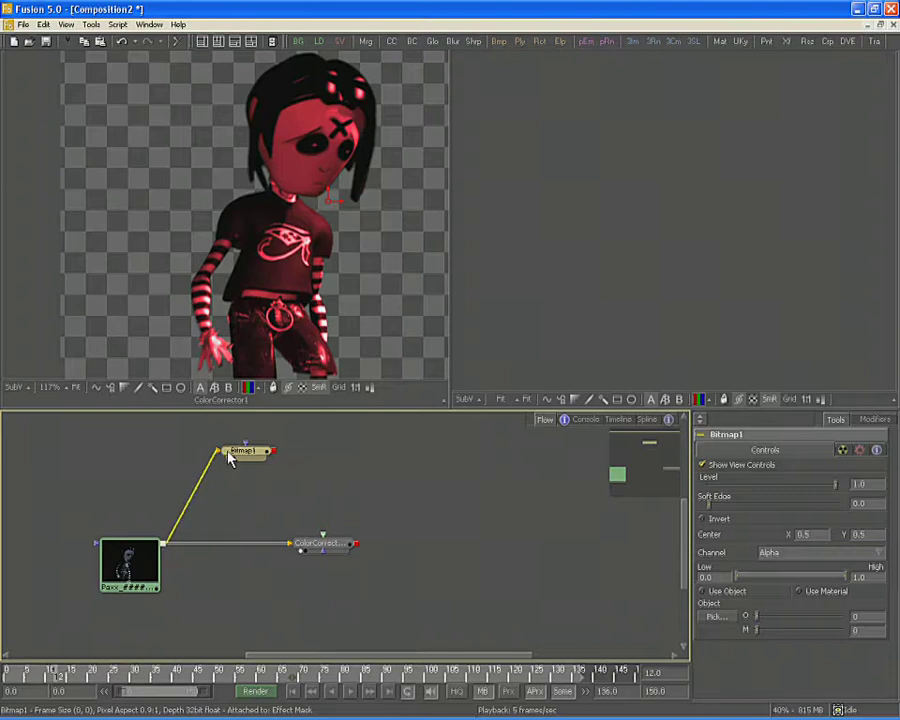
{"action": "key", "text": "2"}
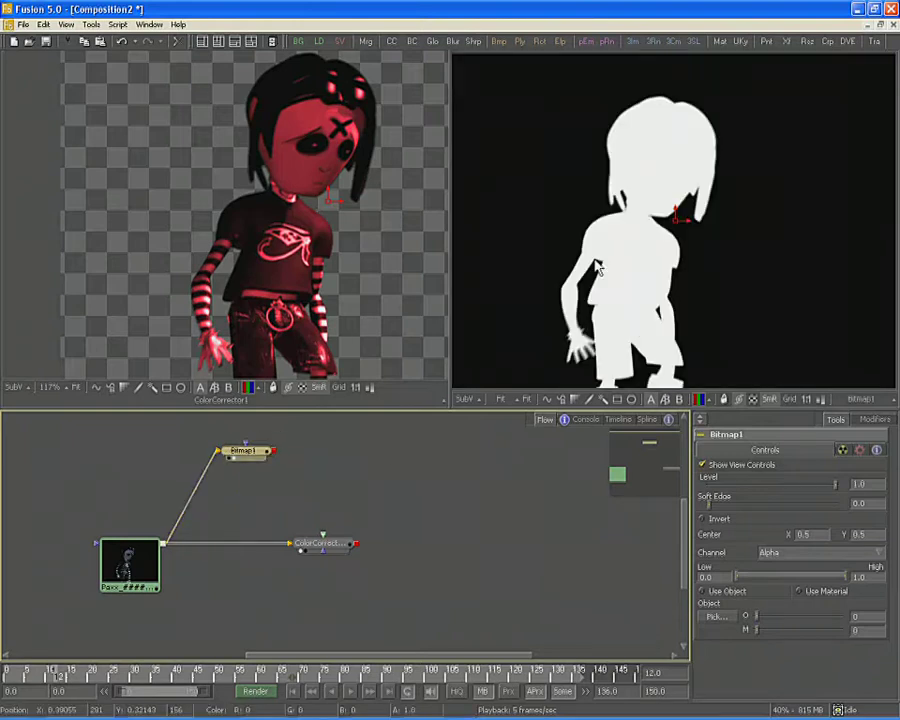
{"action": "right_click", "coordinate": [238, 450]}
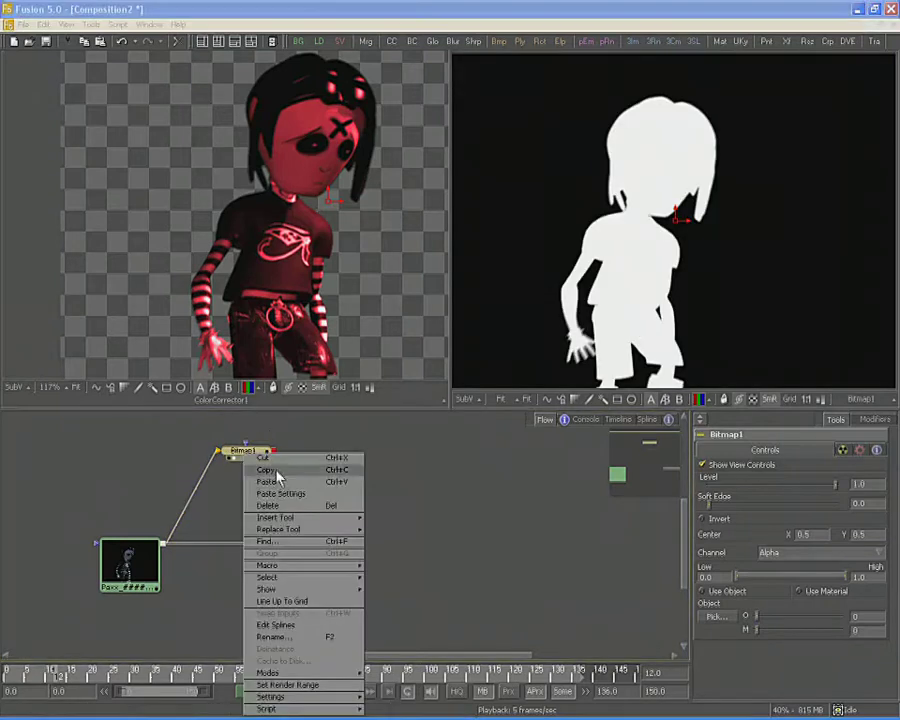
{"action": "left_click", "coordinate": [278, 470]}
{"action": "right_click", "coordinate": [350, 456]}
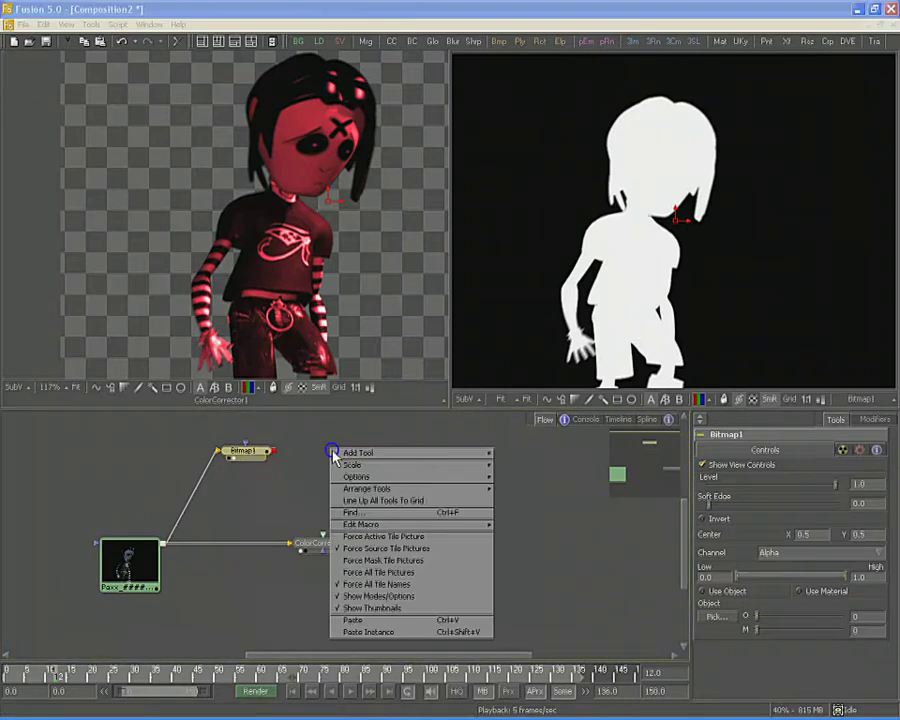
{"action": "left_click", "coordinate": [384, 624]}
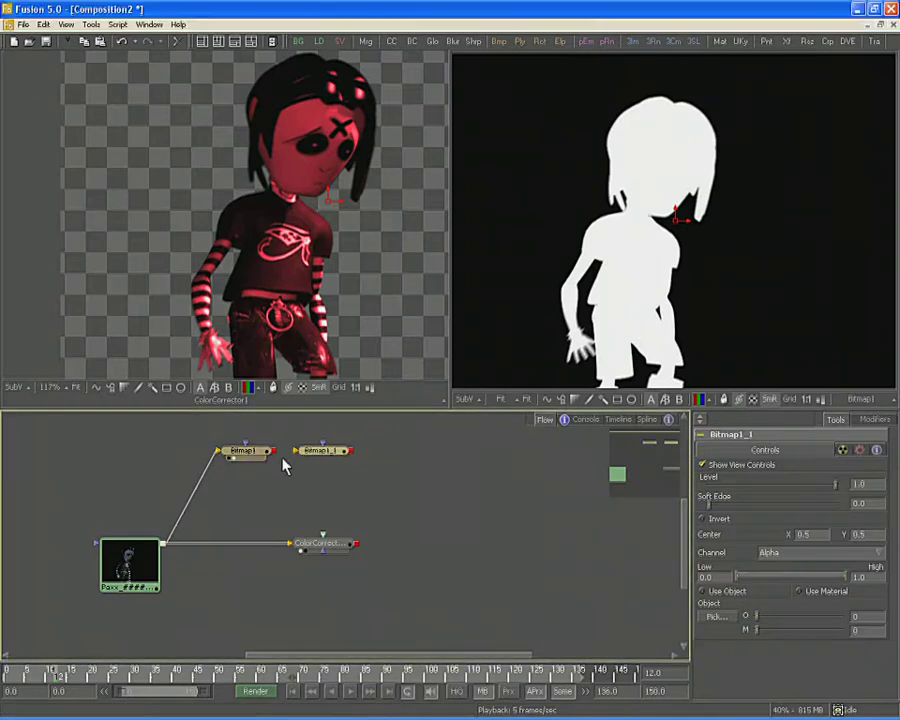
Chain Bitmap1 into Bitmap1_1 and wire Loader1's output into Bitmap1_1 as well
{"action": "left_click_drag", "start_coordinate": [273, 451], "coordinate": [321, 454]}
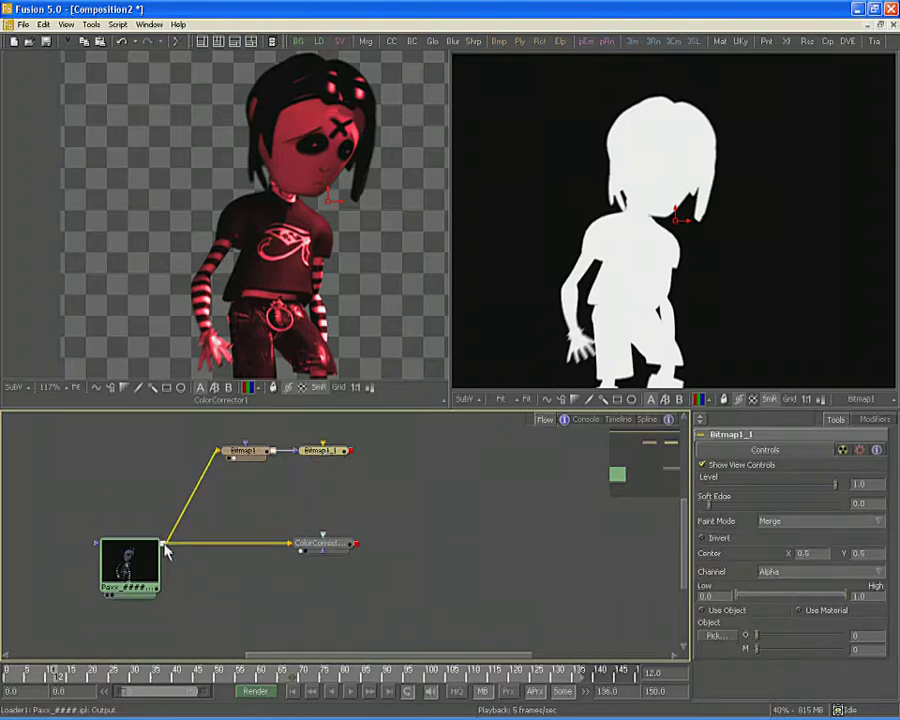
{"action": "left_click_drag", "start_coordinate": [167, 553], "coordinate": [329, 458]}
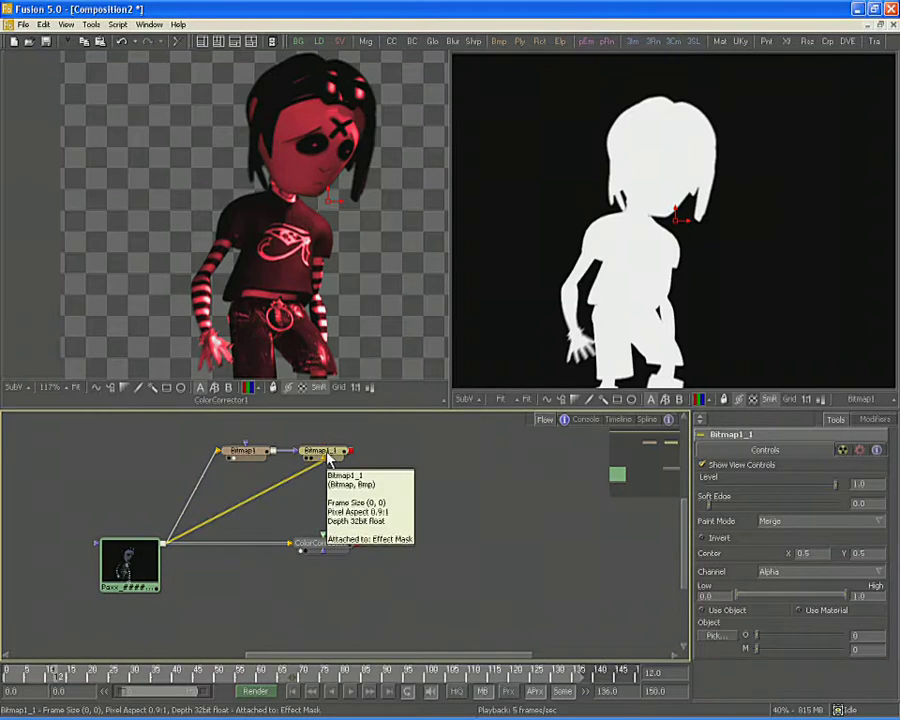
{"action": "left_click", "coordinate": [322, 455]}
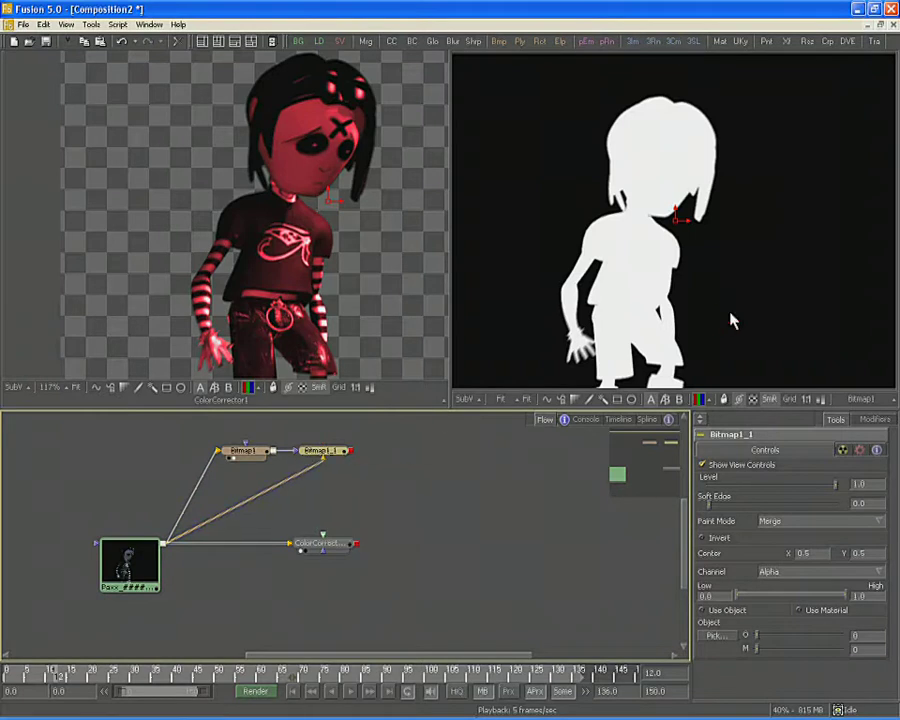
Set Bitmap1_1's Paint Mode to Subtract
{"action": "left_click", "coordinate": [802, 523]}
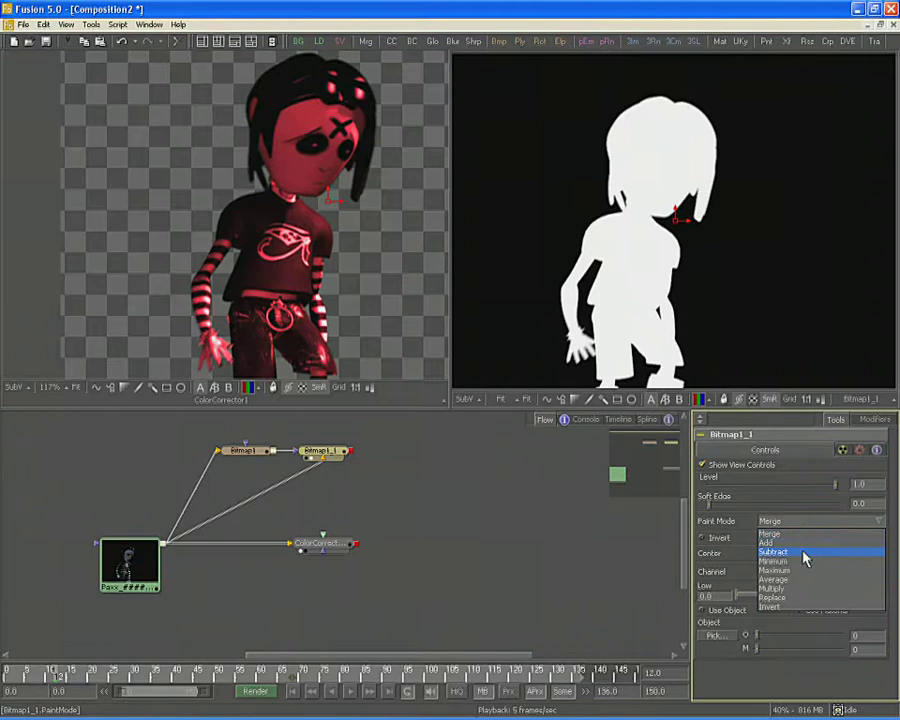
{"action": "left_click", "coordinate": [804, 552]}
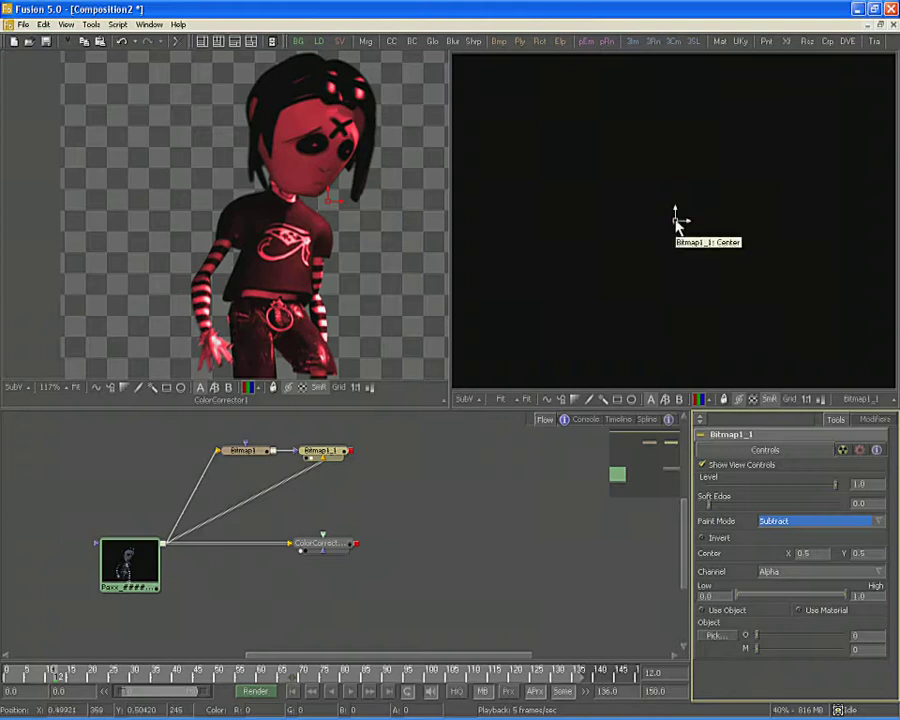
Nudge Bitmap1_1's center off-centre and connect it as ColorCorrector1's effect mask
{"action": "left_click_drag", "start_coordinate": [676, 219], "coordinate": [671, 217]}
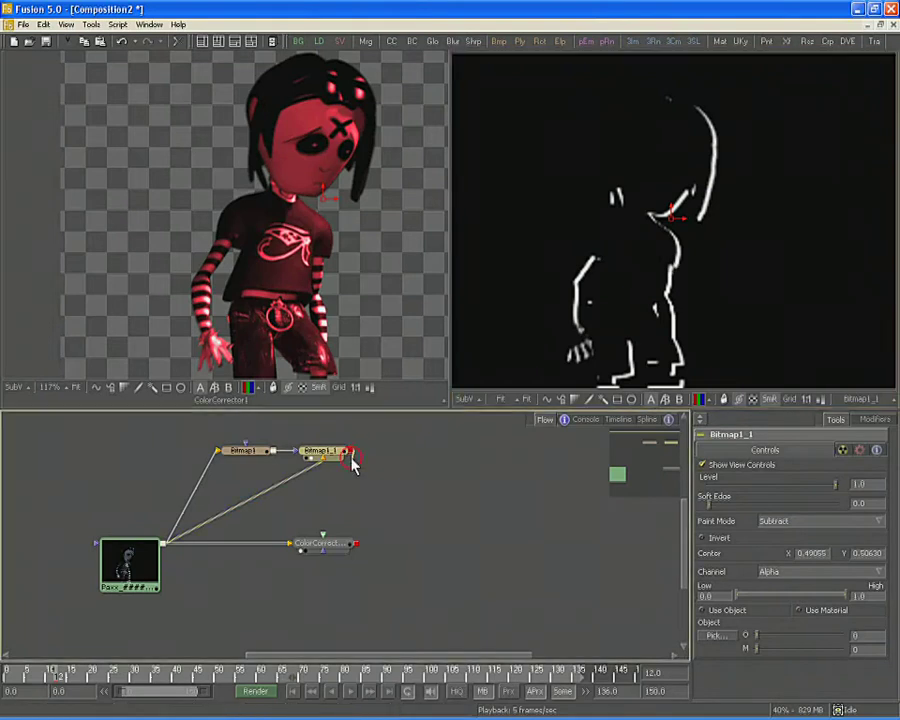
{"action": "left_click_drag", "start_coordinate": [352, 458], "coordinate": [338, 551]}
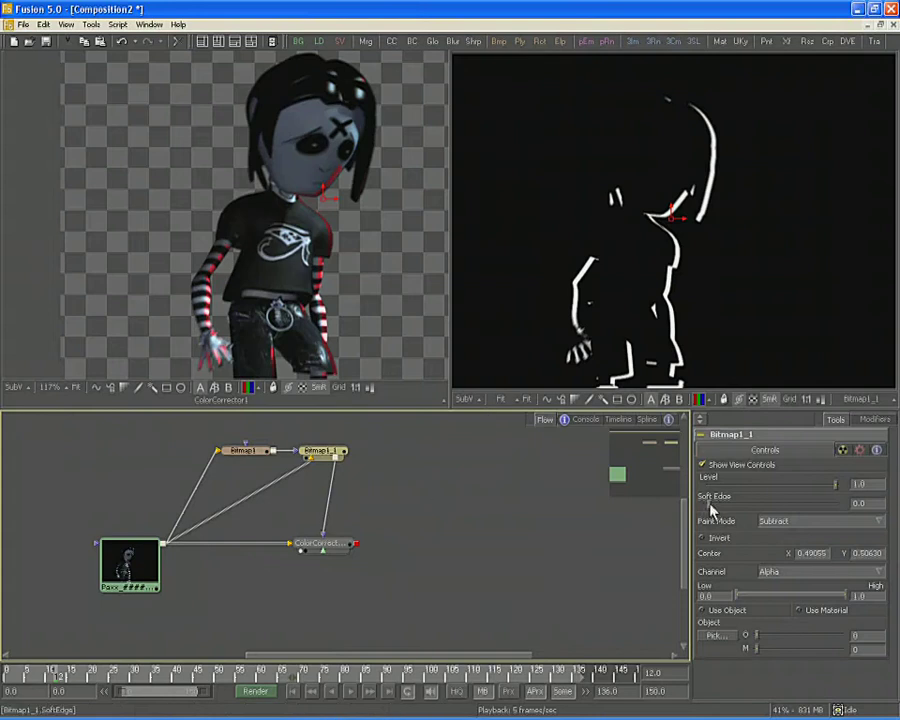
Set Bitmap1_1's Soft Edge to 0.01436 and shift ColorCorrector1's tint to yellow-green
{"action": "left_click_drag", "start_coordinate": [709, 505], "coordinate": [719, 505]}
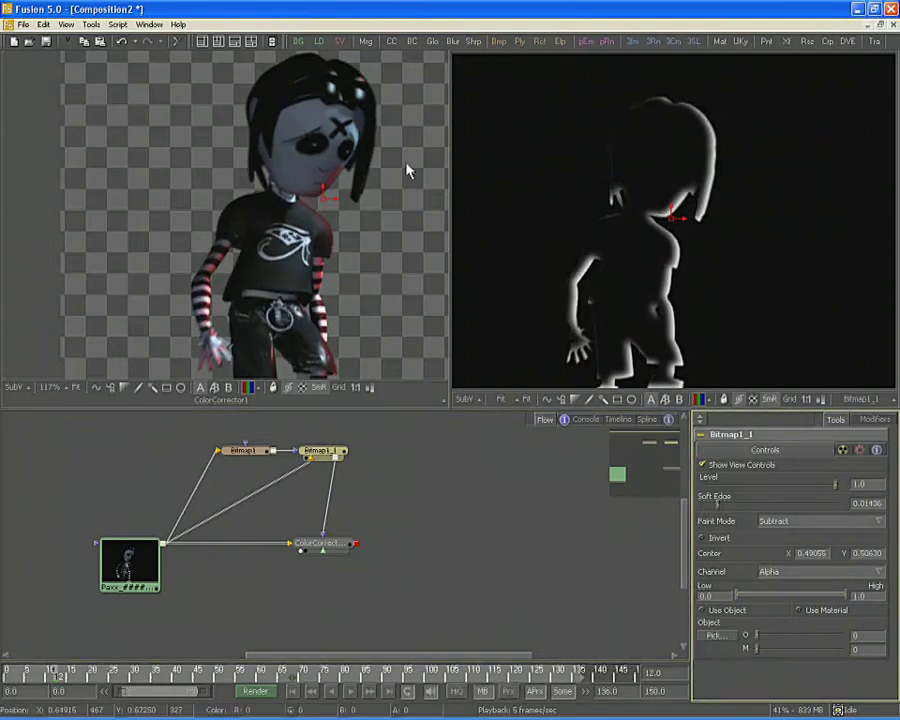
{"action": "left_click", "coordinate": [333, 545]}
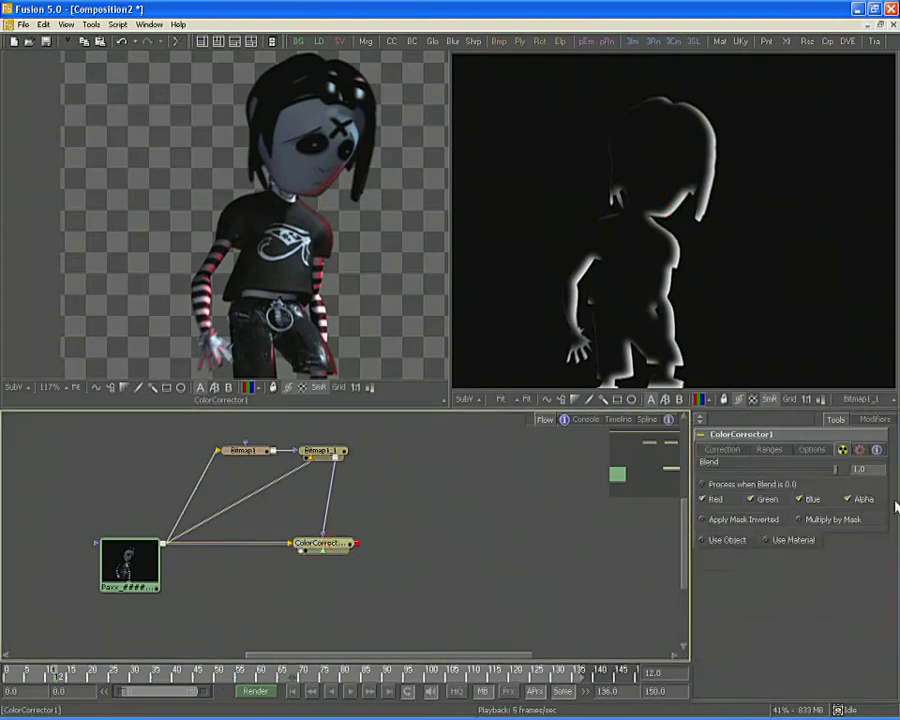
{"action": "left_click", "coordinate": [746, 450]}
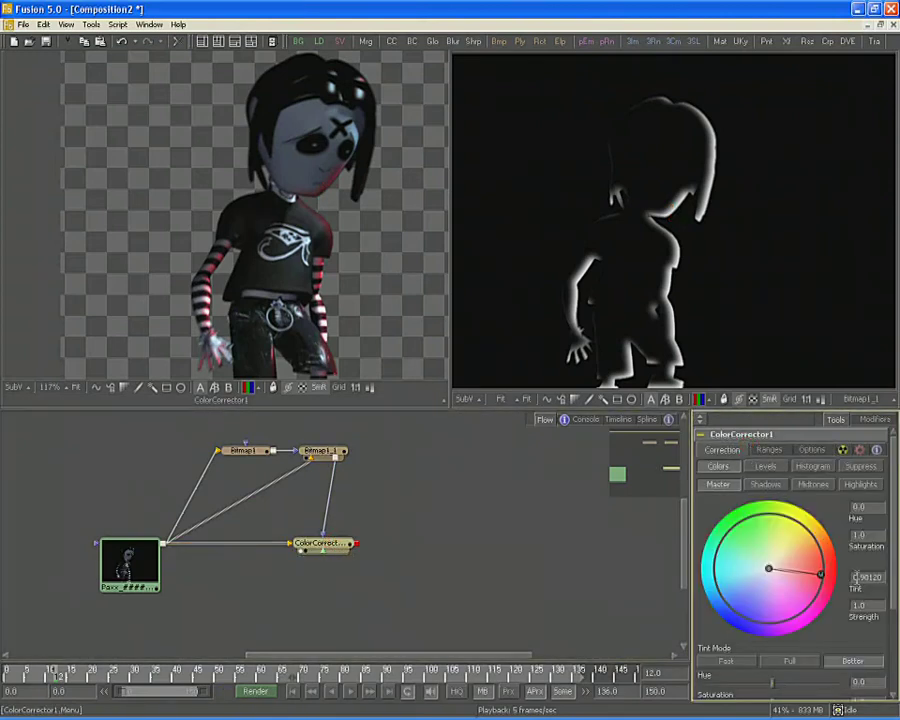
{"action": "left_click_drag", "start_coordinate": [820, 574], "coordinate": [805, 528]}
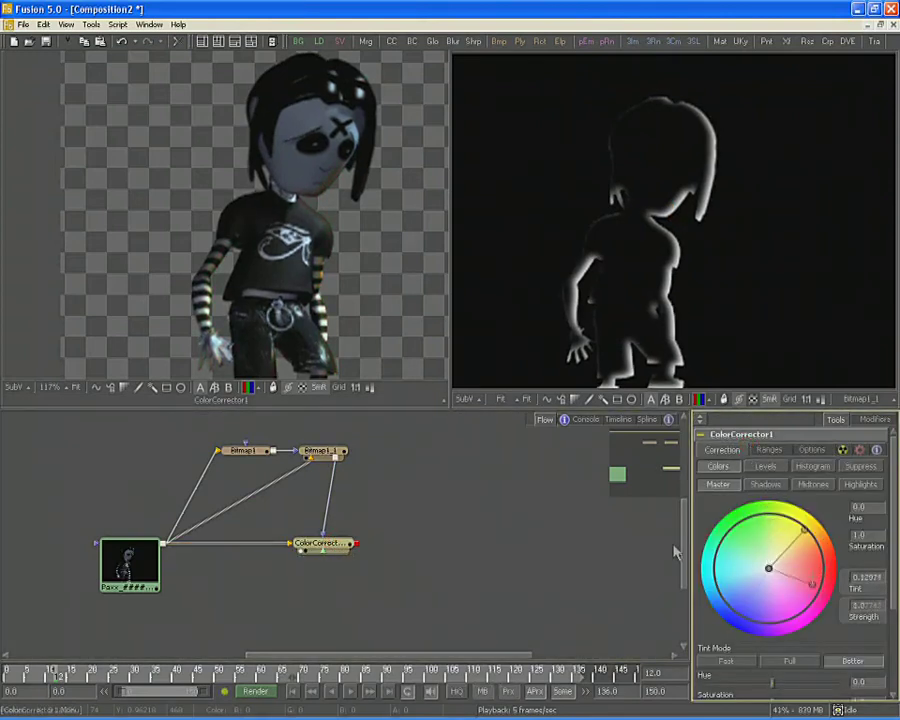